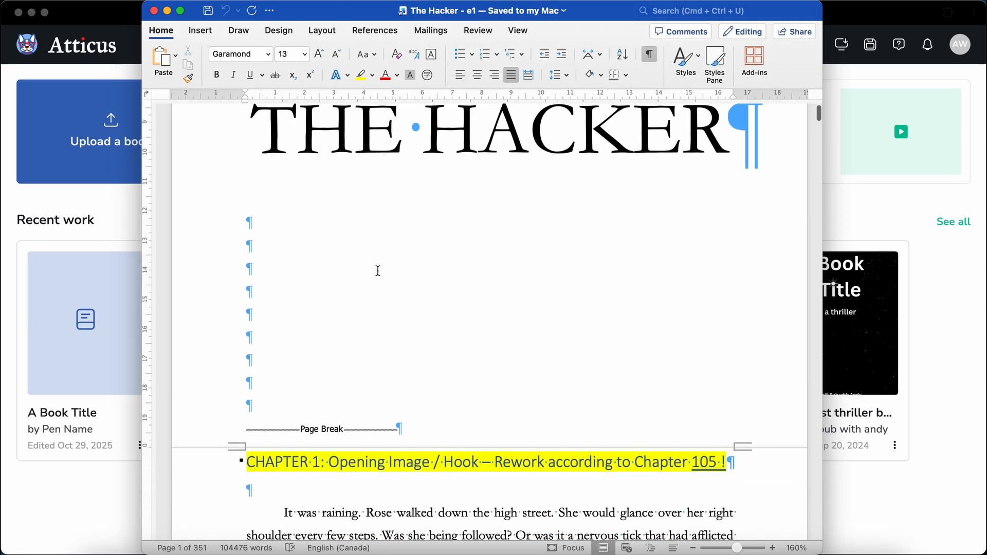
Step: Page through the book preview from the Contents pages to the THE HACKER chapter, and return to the Atticus home page
left_click(3, 390)
left_click(150, 146)
left_click(117, 420)
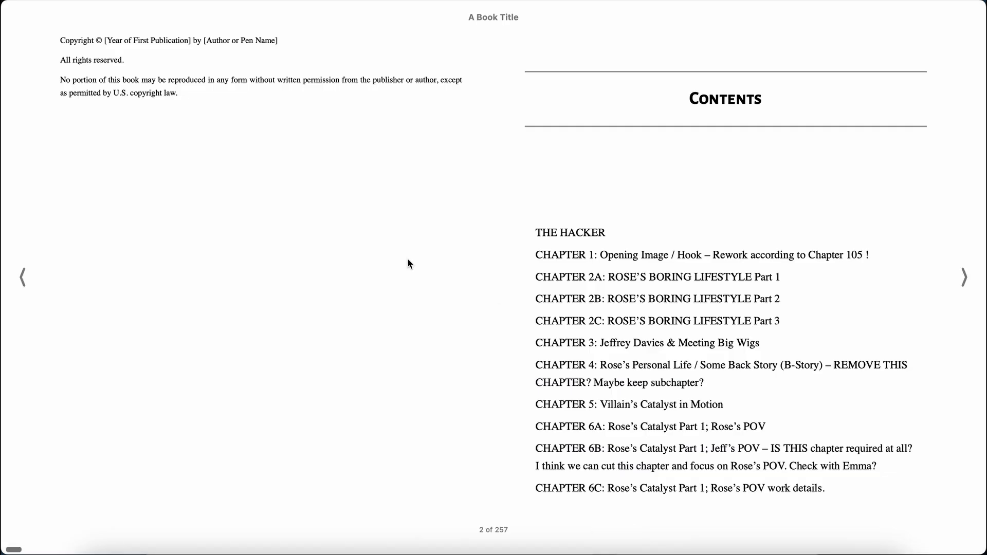
key("Right")
key("Right")
key("Right")
key("Right")
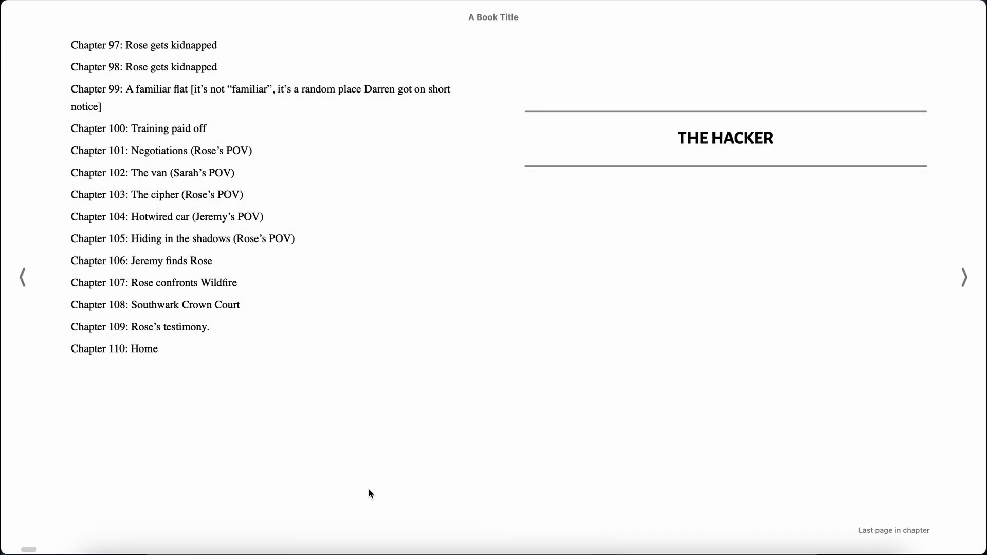
left_click(665, 554)
left_click(88, 328)
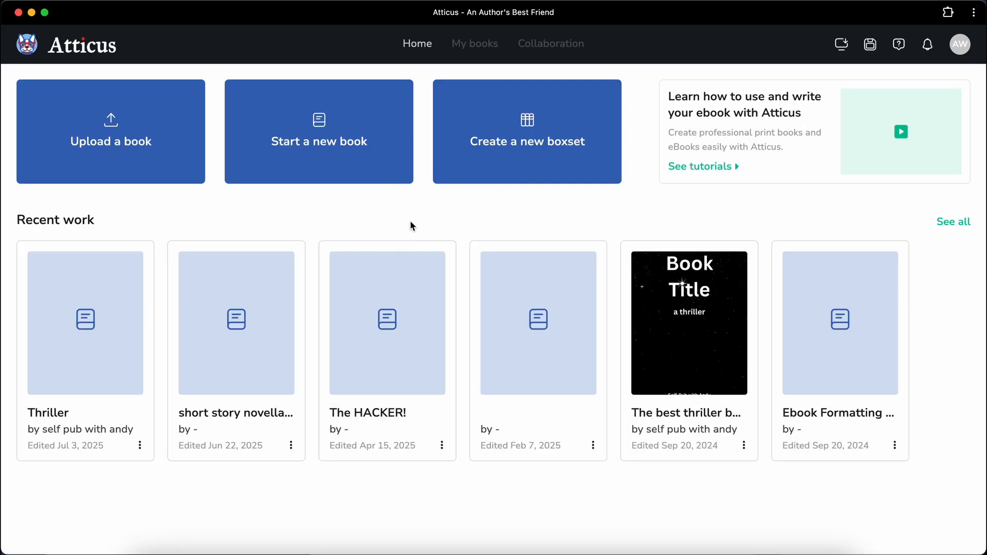
Step: Upload The Hacker - e1.docx as a new book titled "A Book Title" with the author "Pen Name"
left_click(149, 133)
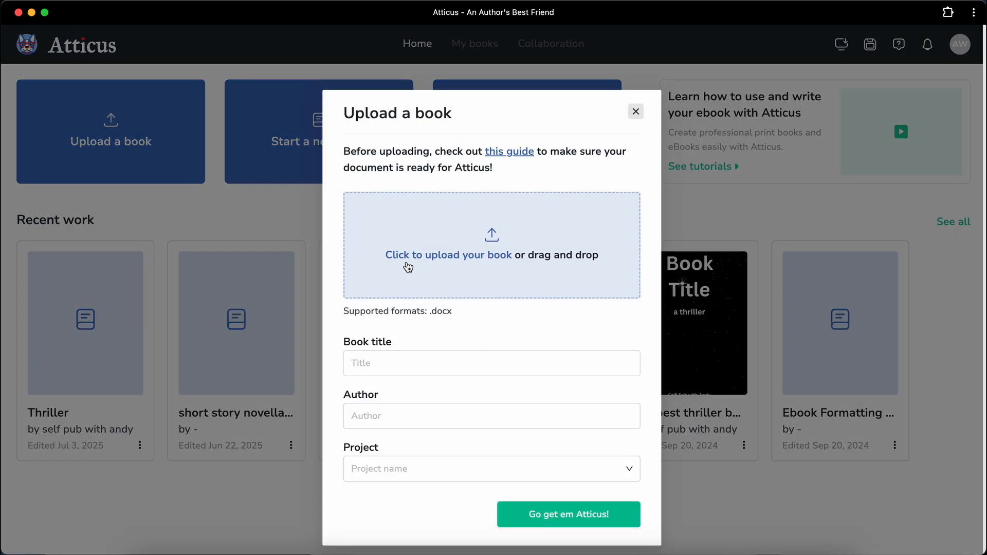
left_click(467, 244)
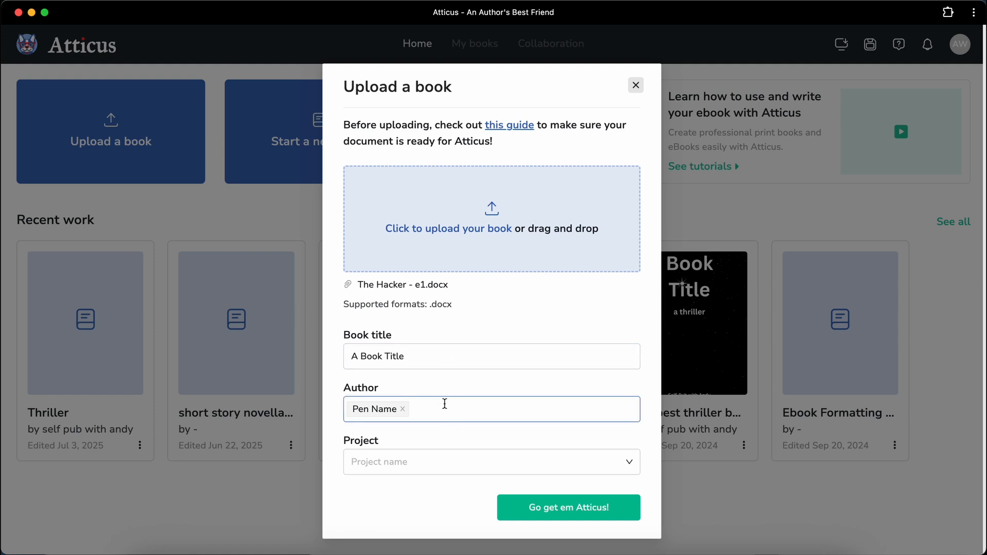
left_click(559, 512)
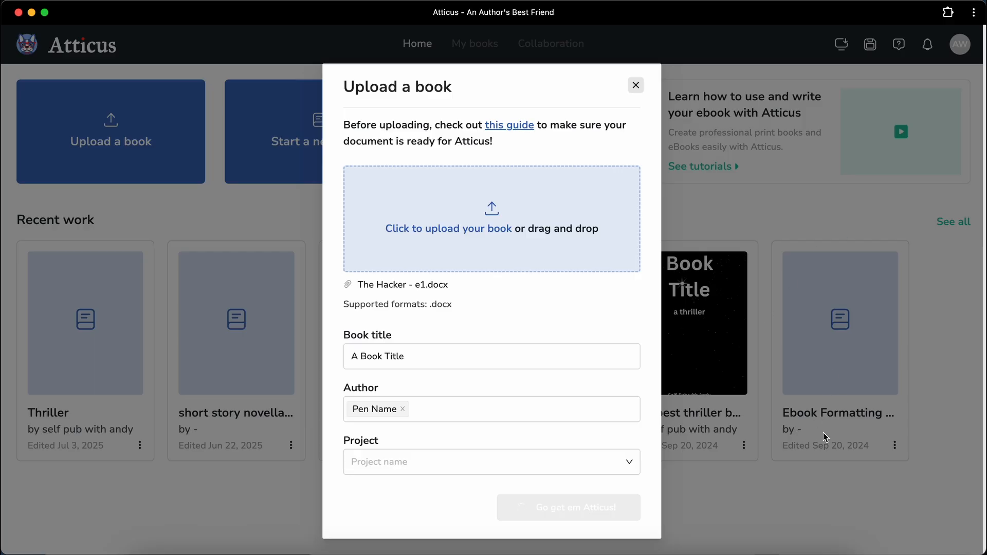
Step: Switch to the manuscript The Hacker - e1 in Word, skim its first pages and check the word count statistics
left_click(787, 554)
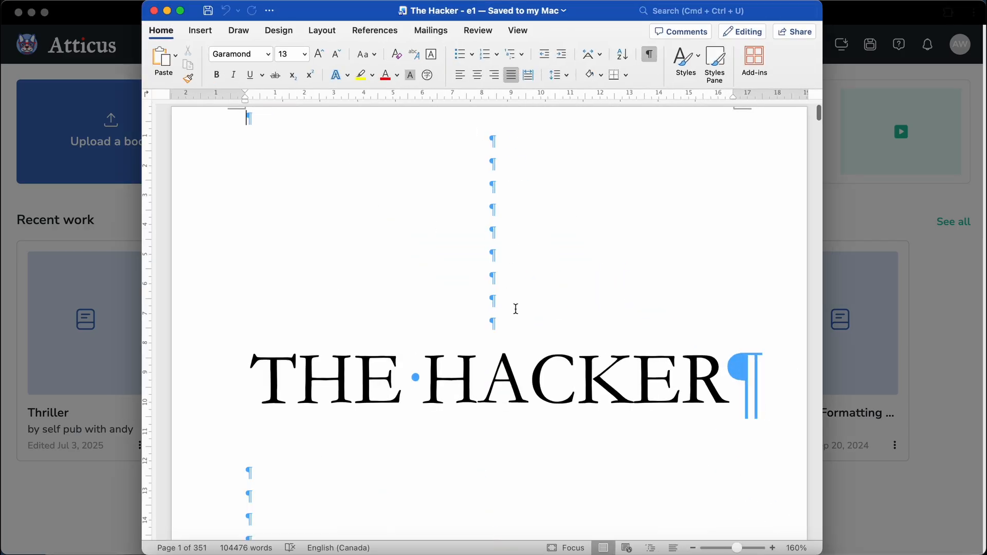
scroll(516, 309, "down", 2)
scroll(516, 310, "up", 3)
scroll(417, 242, "down", 15)
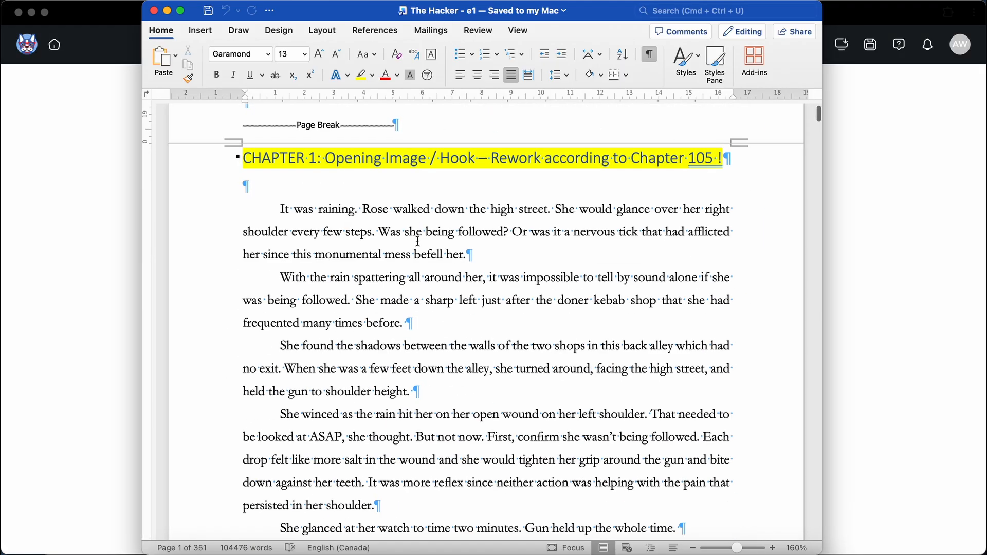
scroll(418, 241, "down", 15)
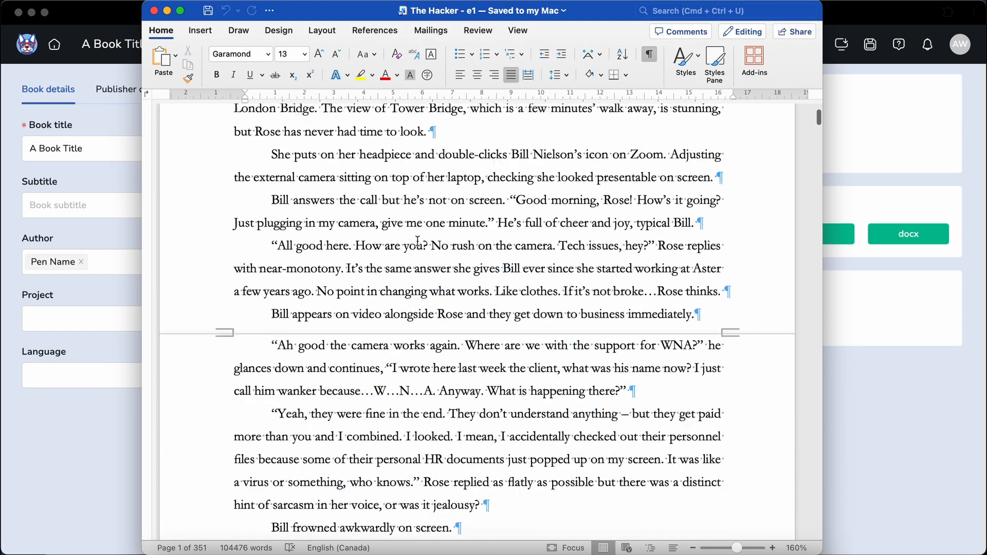
left_click(245, 548)
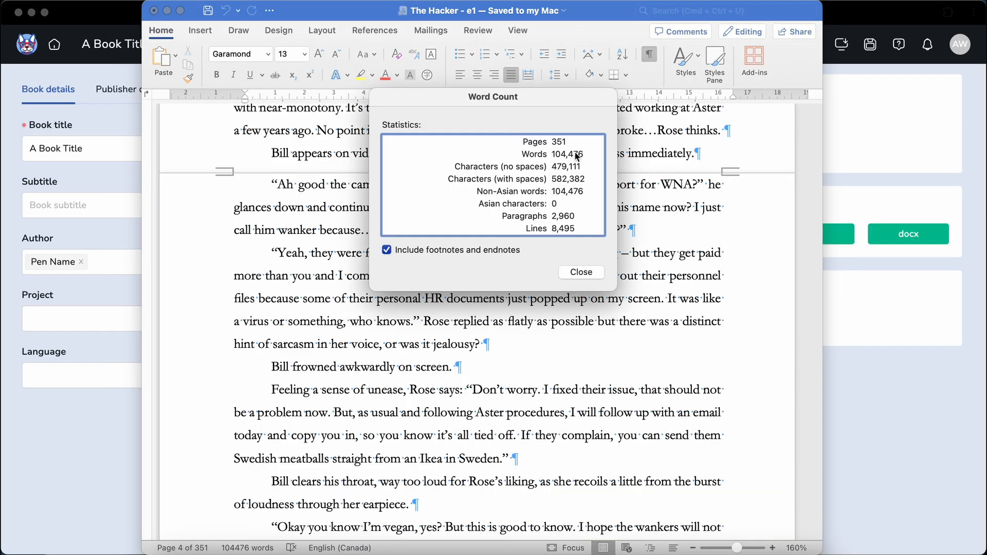
left_click(581, 272)
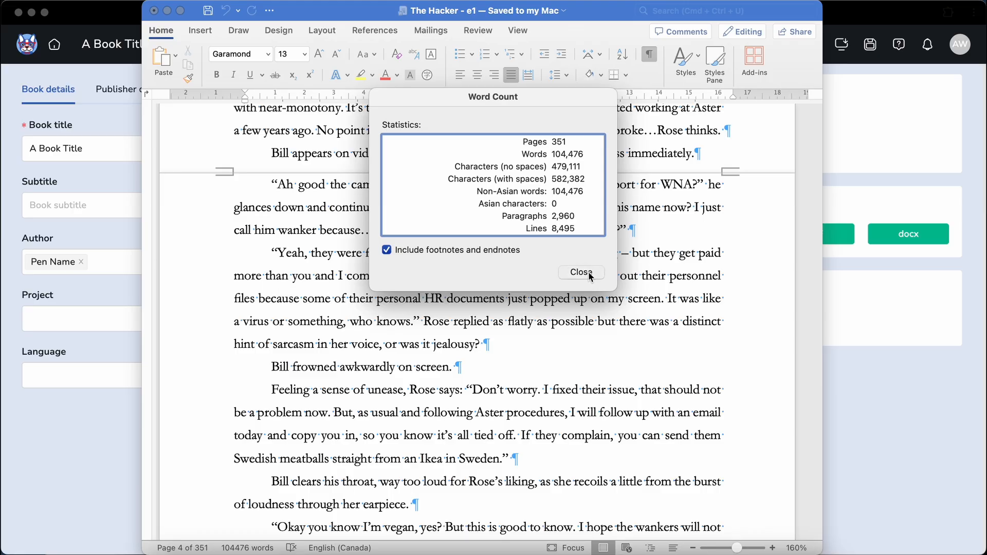
Step: Skim the opening chapters of the manuscript to examine how the headings and body paragraphs are formatted
scroll(382, 349, "down", 8)
scroll(383, 349, "down", 15)
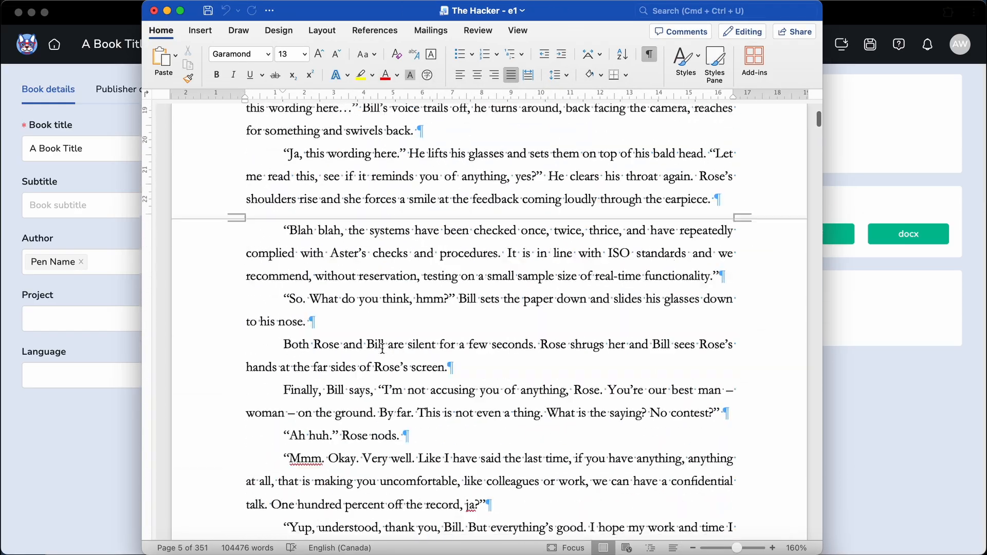
scroll(383, 349, "up", 5)
scroll(383, 349, "up", 20)
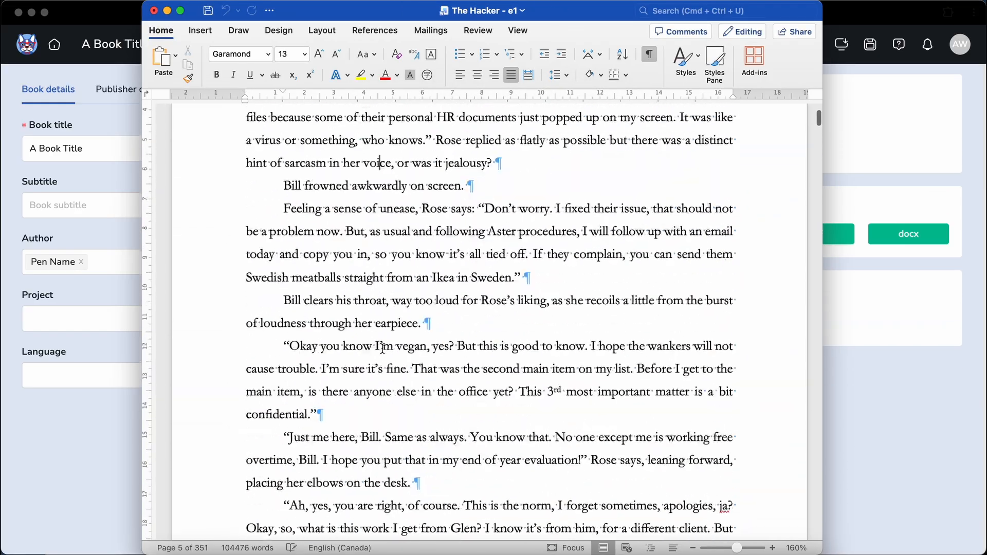
scroll(382, 350, "down", 10)
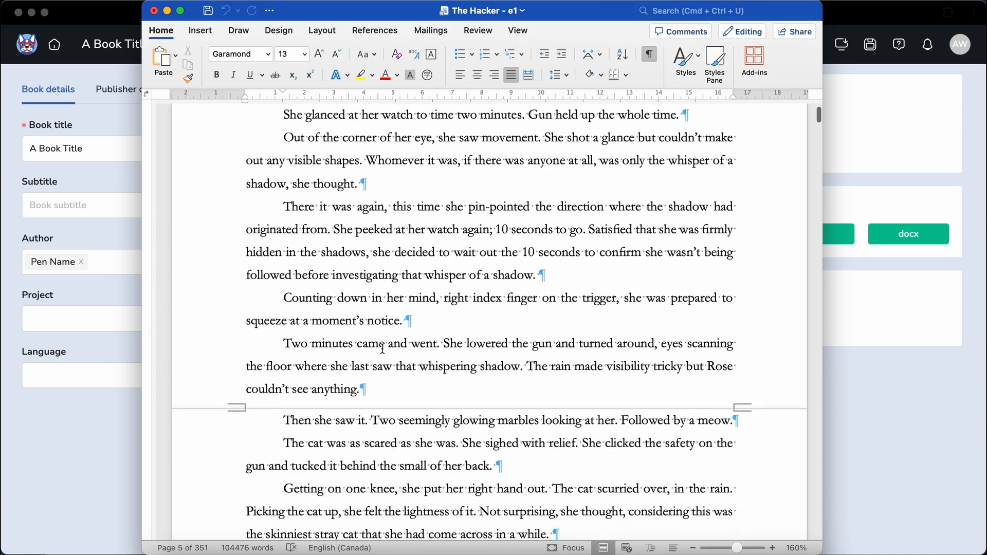
scroll(382, 349, "up", 20)
scroll(366, 348, "down", 8)
scroll(366, 348, "down", 12)
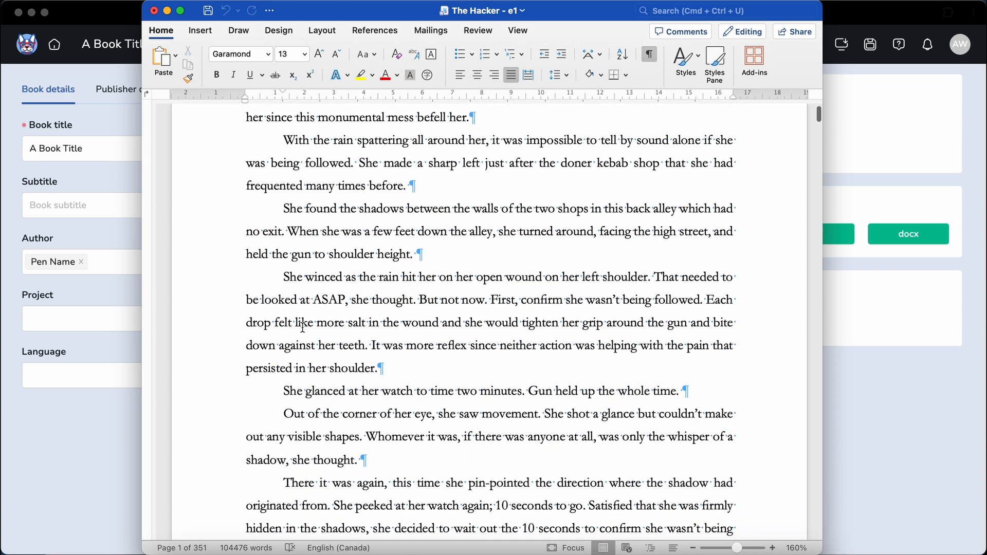
scroll(302, 335, "down", 12)
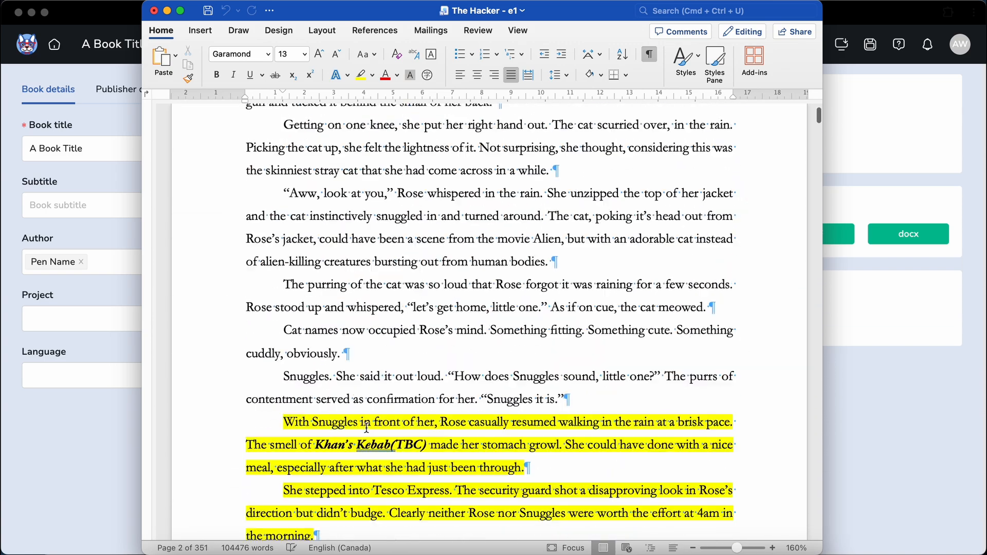
Step: Examine the page break before the CHAPTER 2A heading and the highlighted closing paragraphs of Chapter 1
left_click(241, 184)
left_click(354, 155)
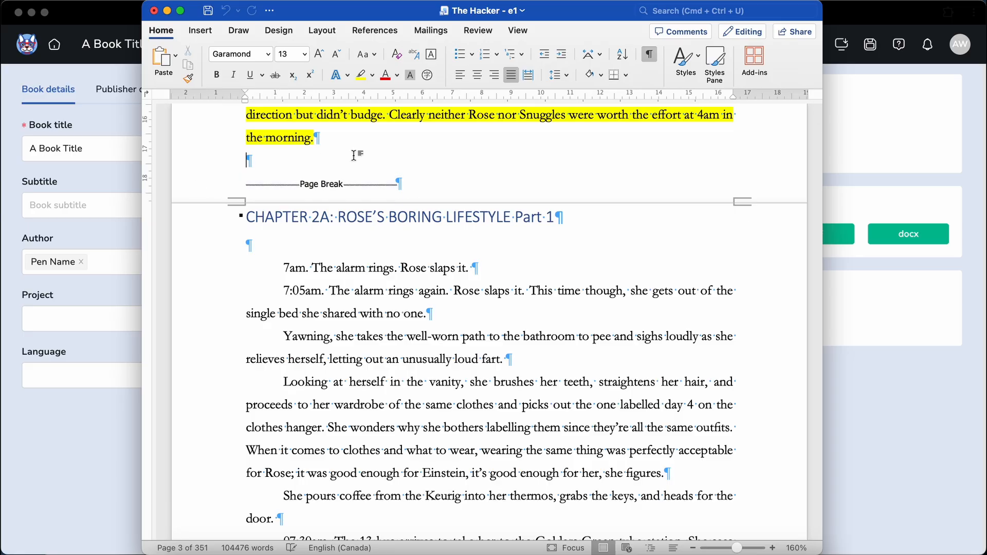
left_click(242, 217)
left_click(371, 154)
scroll(352, 168, "up", 3)
scroll(348, 218, "up", 8)
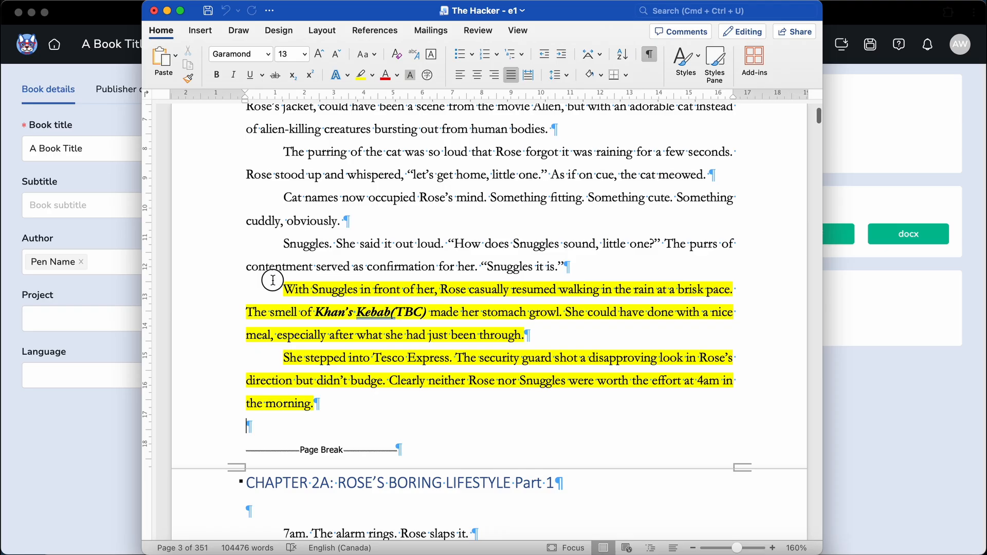
left_click_drag(273, 280, 425, 433)
left_click(399, 358)
Step: Insert four blank paragraphs after the line “Ah huh.” Rose nods. in Chapter 2A and remove them again
scroll(400, 357, "down", 20)
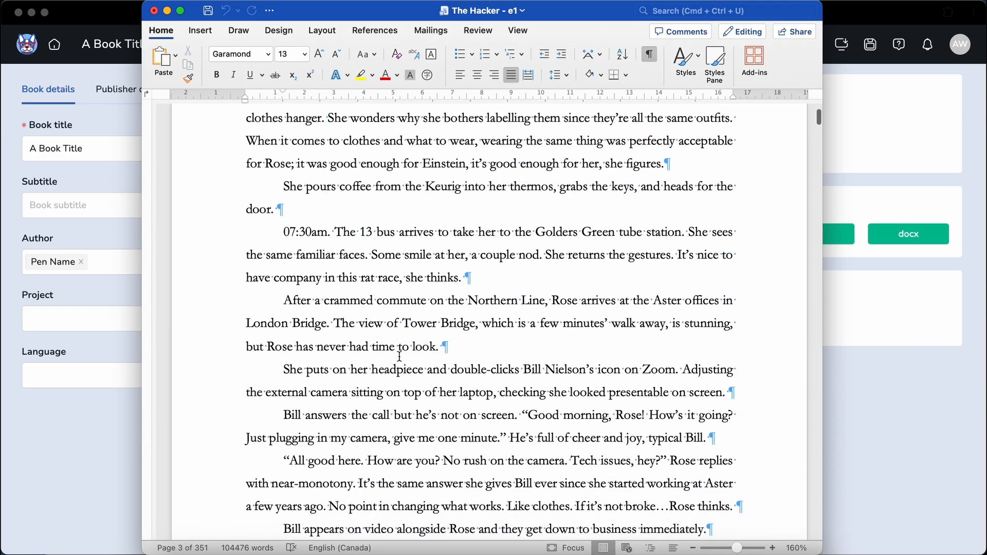
scroll(400, 356, "down", 20)
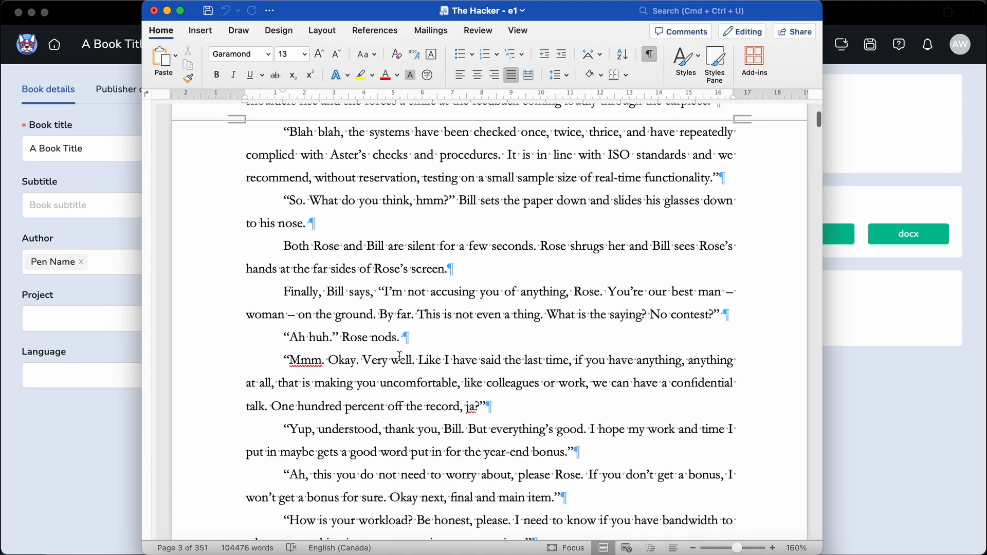
scroll(400, 357, "down", 4)
left_click_drag(284, 254, 356, 310)
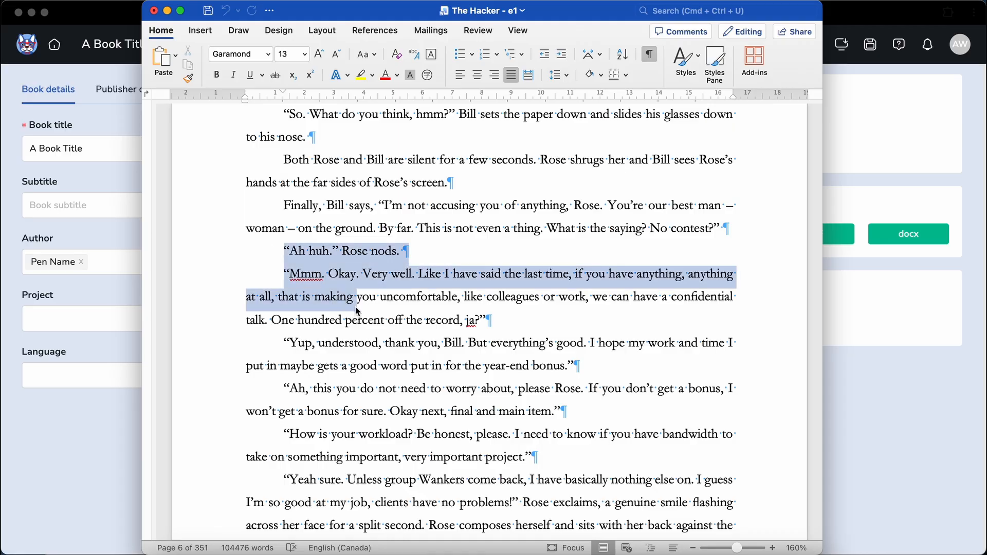
left_click(426, 256)
key("Return")
key("Return")
key("Return")
key("Return")
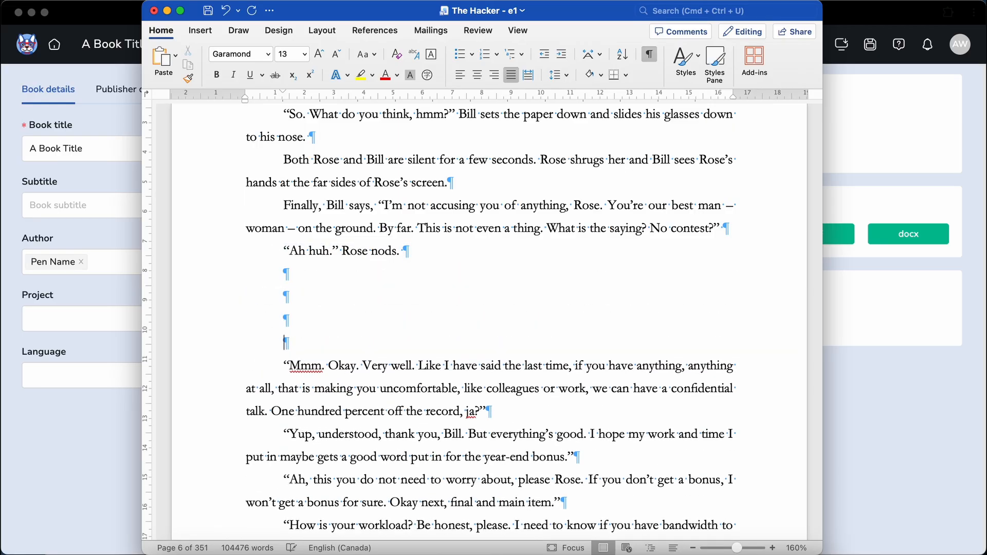
key("BackSpace")
key("BackSpace")
key("BackSpace")
key("BackSpace")
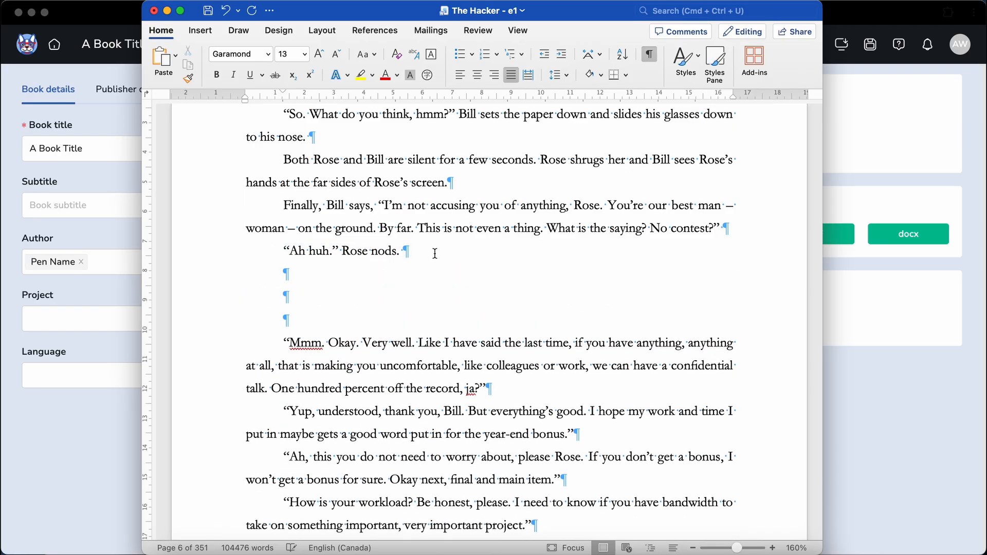
Step: Switch back to the uploaded book in Atticus, glance at the formatting themes and open the writing view
scroll(363, 338, "down", 15)
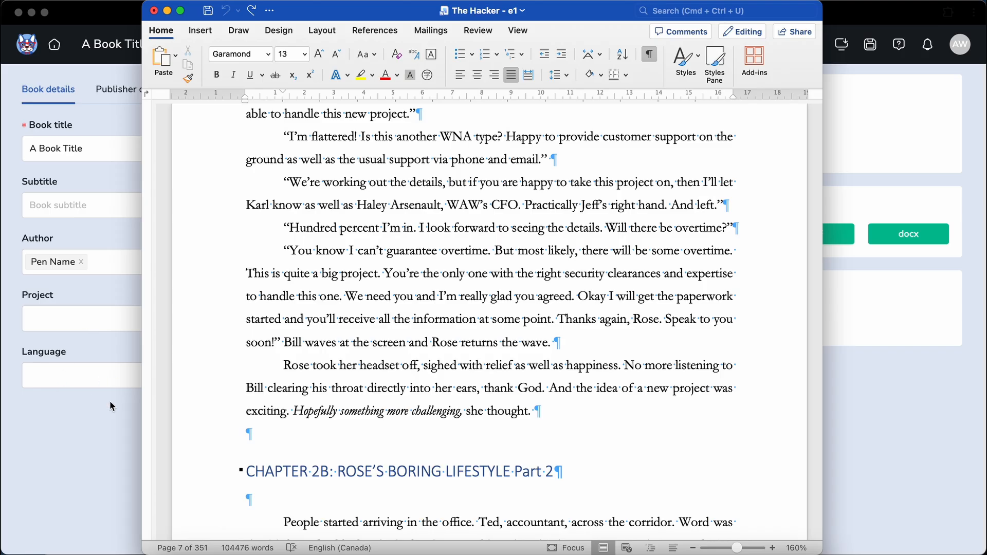
left_click(103, 459)
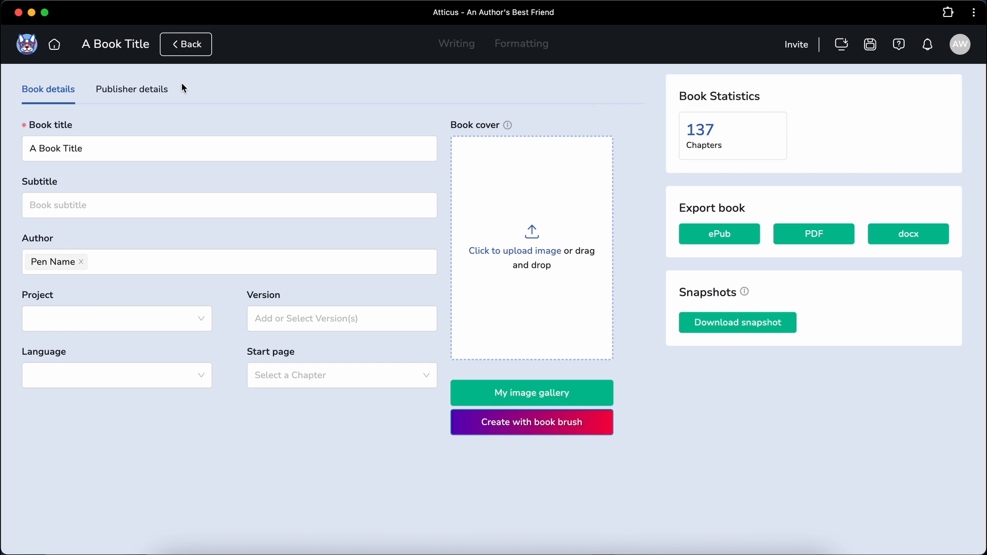
left_click(515, 49)
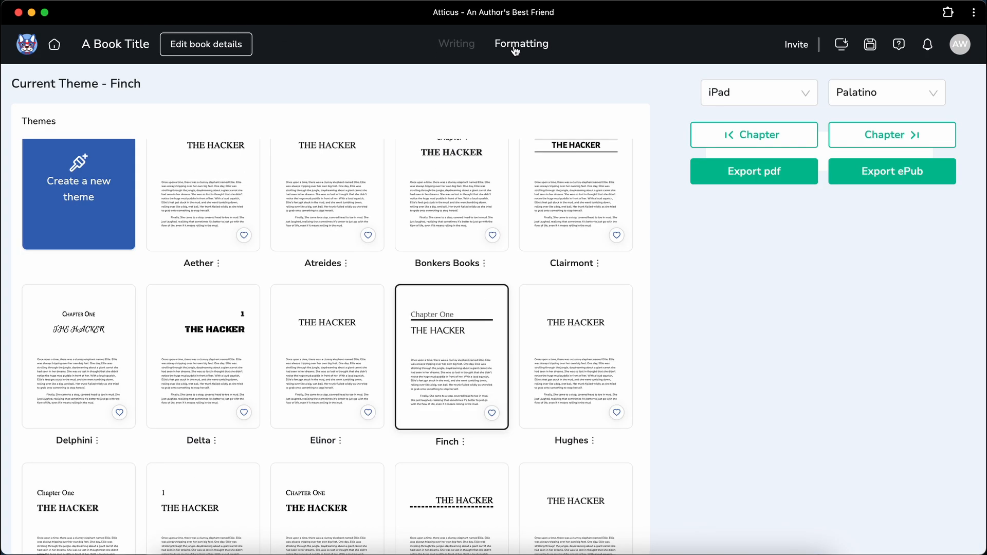
left_click(456, 47)
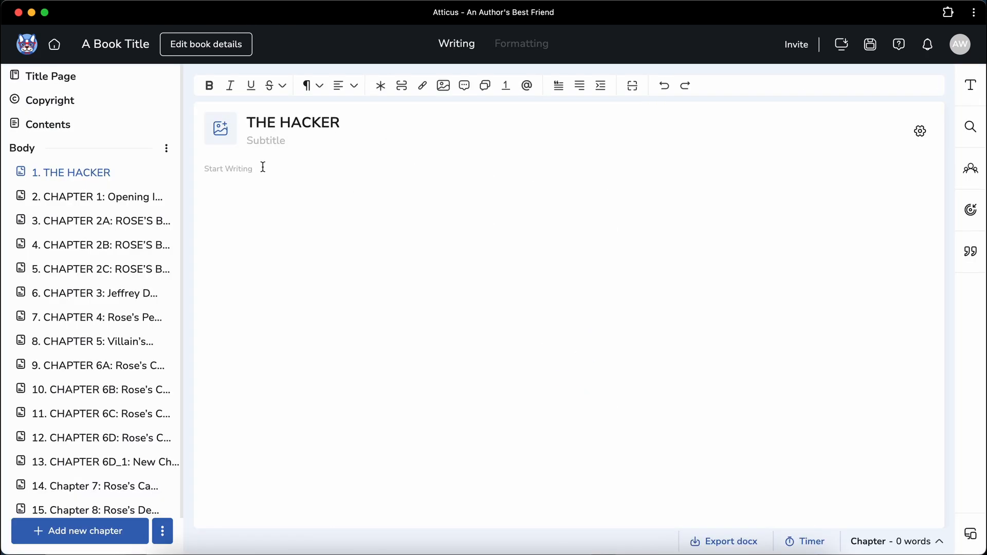
Step: Review the imported chapter list from THE HACKER down to Chapter 110: Home and back to the start
scroll(112, 362, "down", 20)
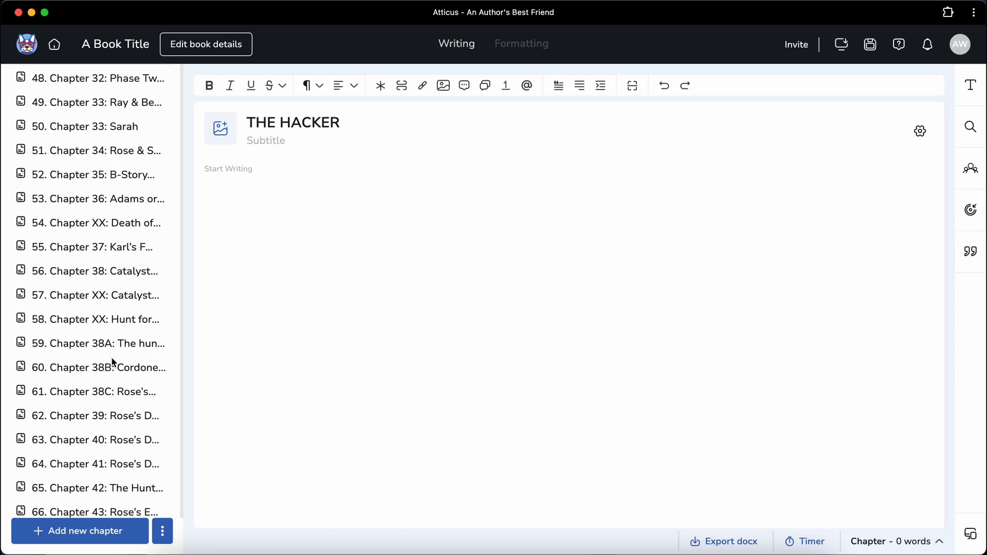
scroll(111, 360, "down", 5)
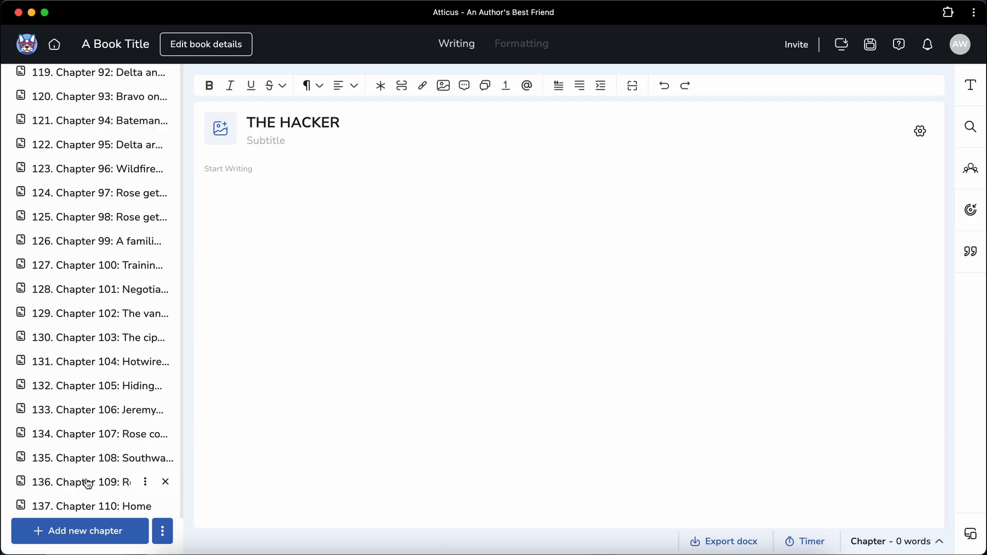
scroll(99, 326, "up", 13)
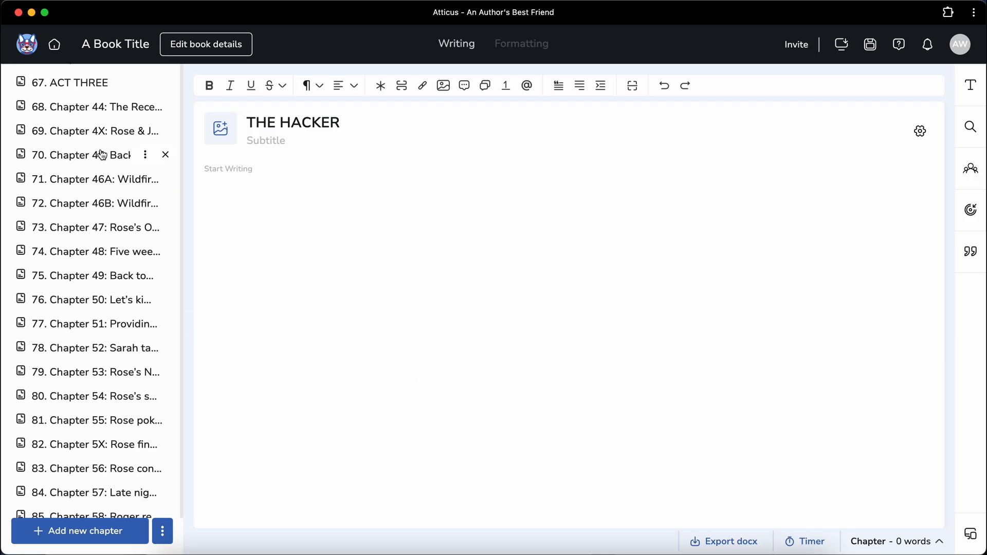
scroll(102, 154, "up", 14)
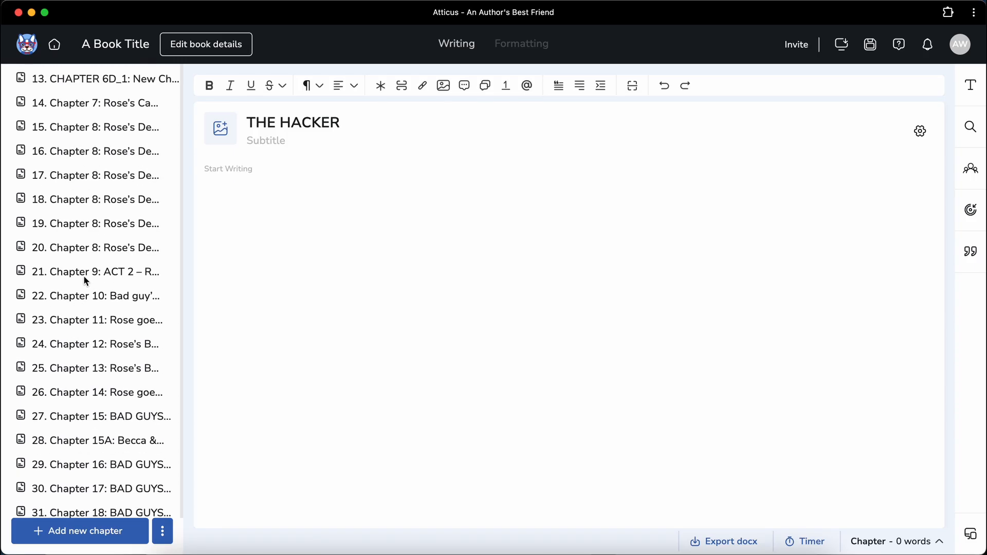
scroll(86, 280, "up", 5)
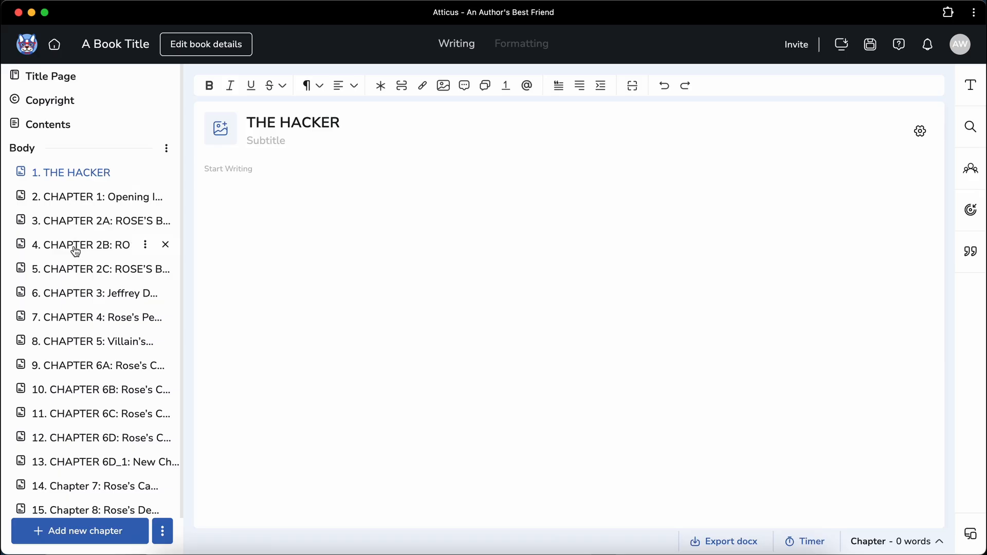
Step: Turn off chapter numbering for the Body section and check its Begin On options
left_click(165, 149)
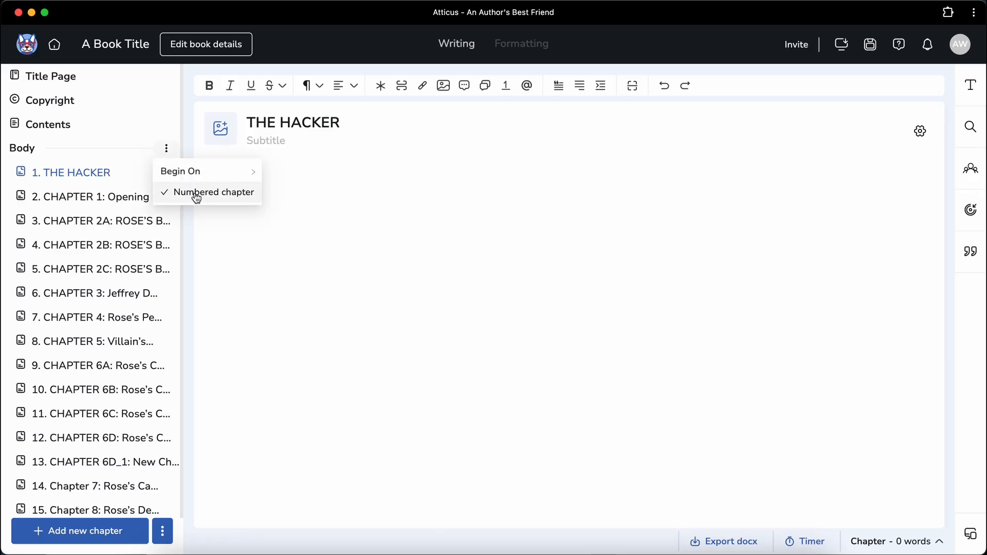
left_click(196, 193)
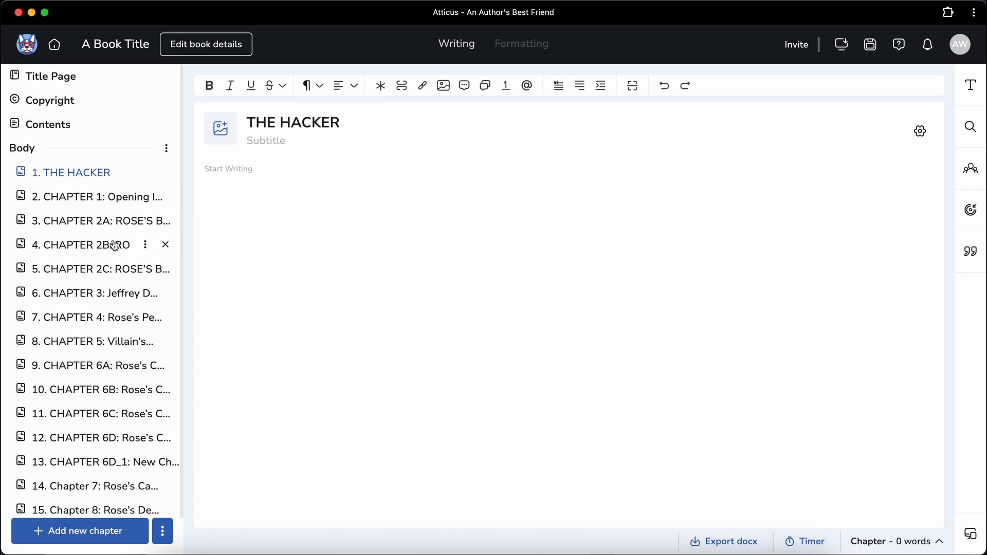
left_click(165, 149)
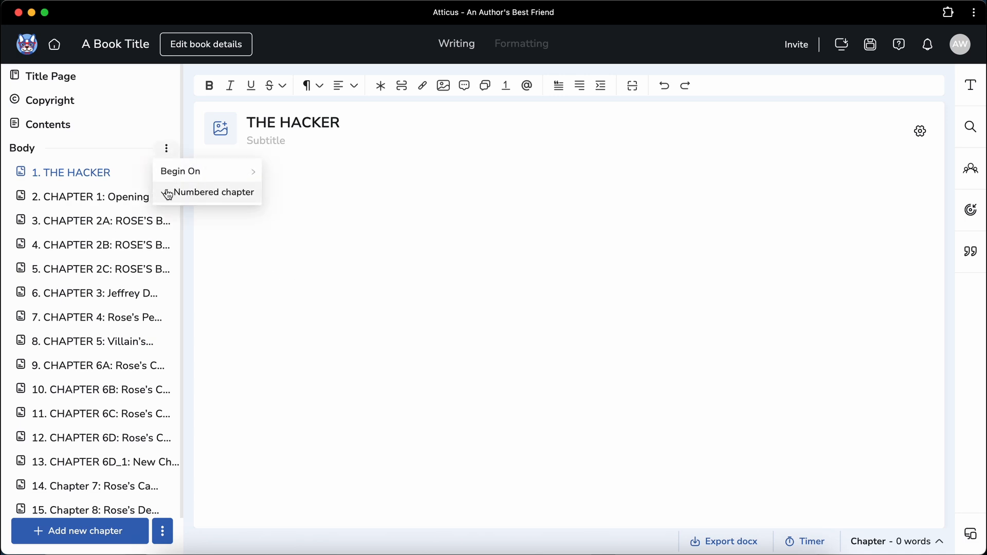
mouse_move(252, 176)
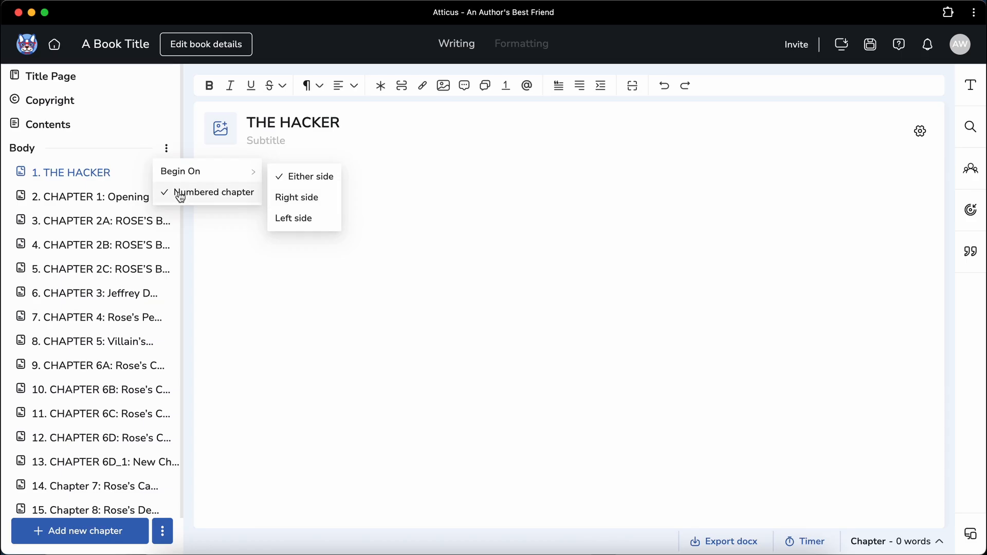
left_click(173, 191)
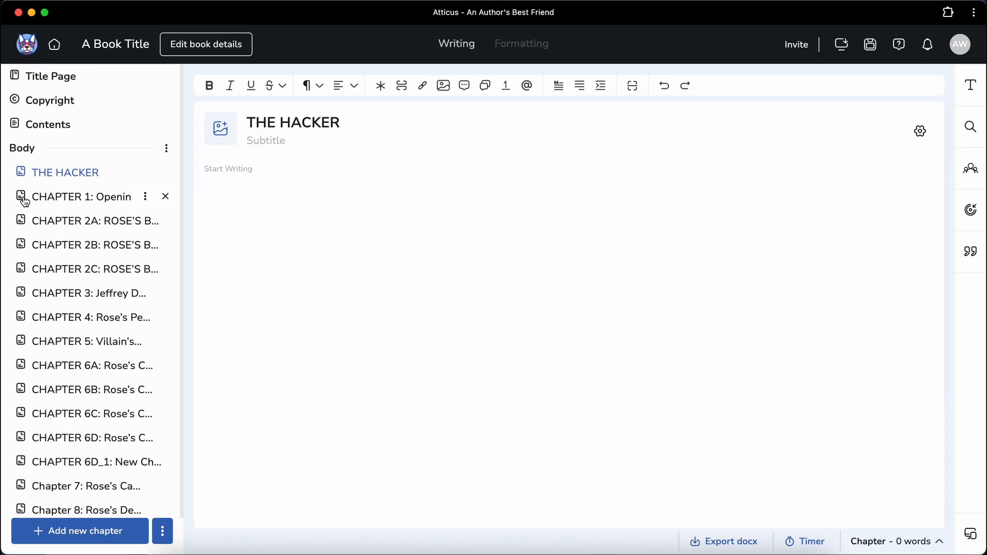
Step: Review the unnumbered chapter list from THE HACKER to Chapter 110: Home, including the Chapter 8 entries
scroll(31, 338, "down", 3)
scroll(34, 335, "down", 15)
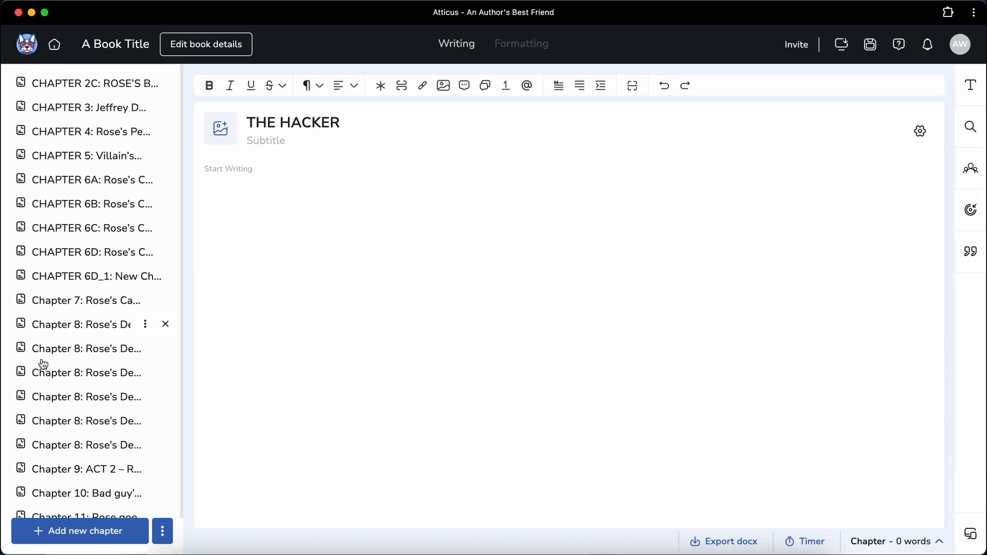
scroll(43, 382, "down", 20)
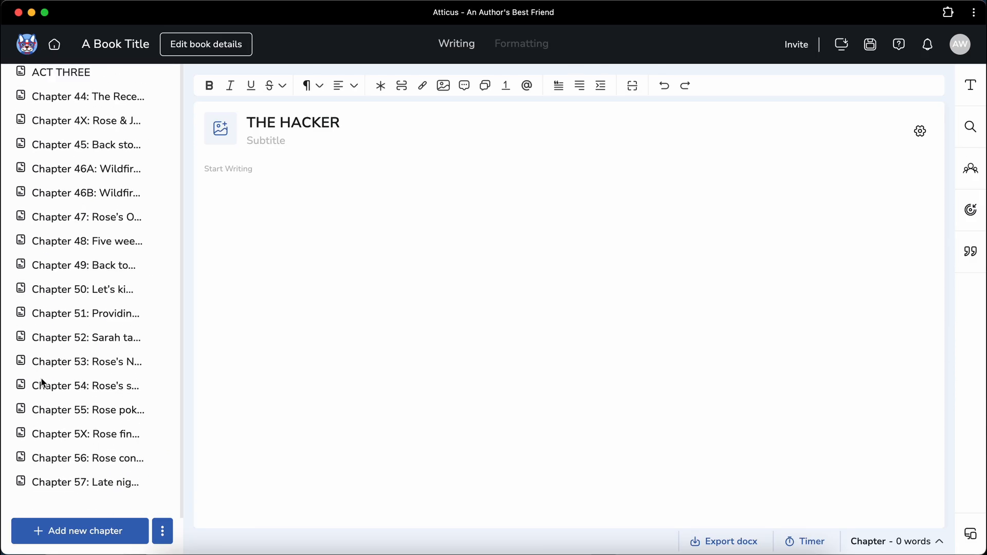
scroll(55, 363, "down", 20)
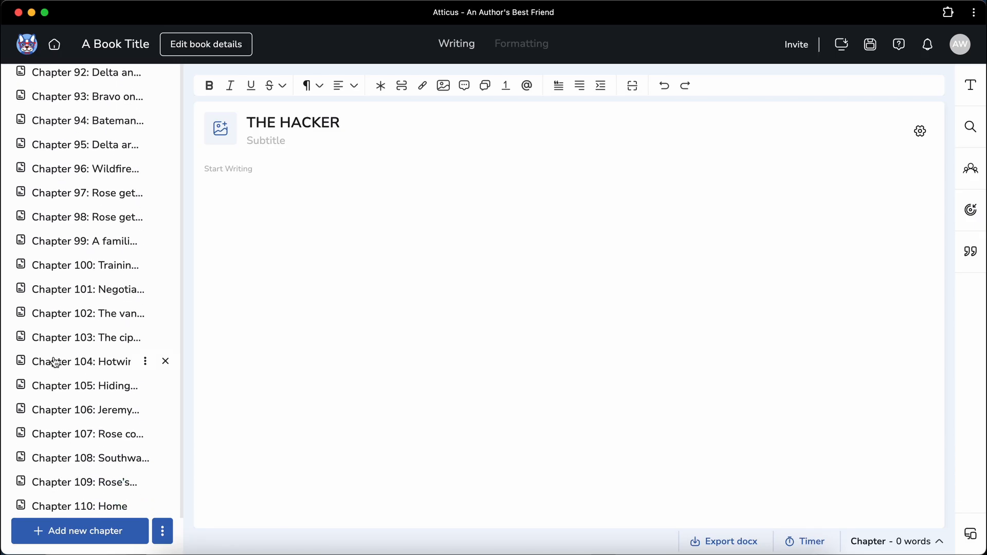
scroll(55, 363, "up", 20)
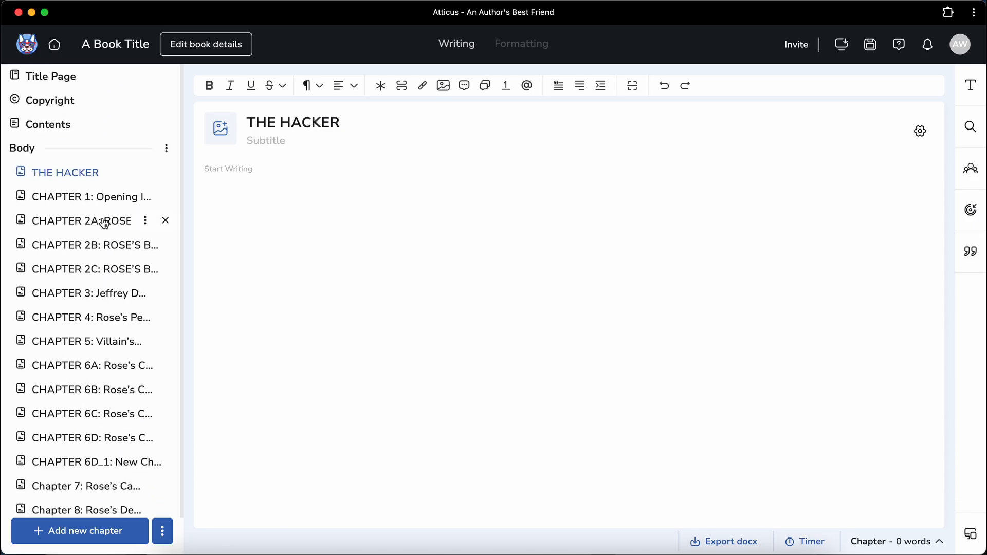
scroll(103, 385, "down", 6)
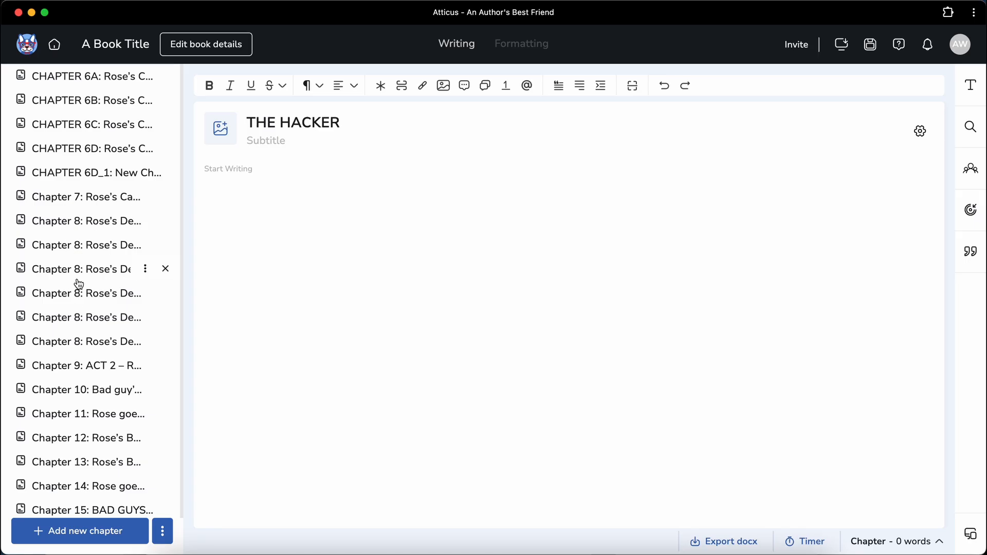
scroll(124, 267, "up", 3)
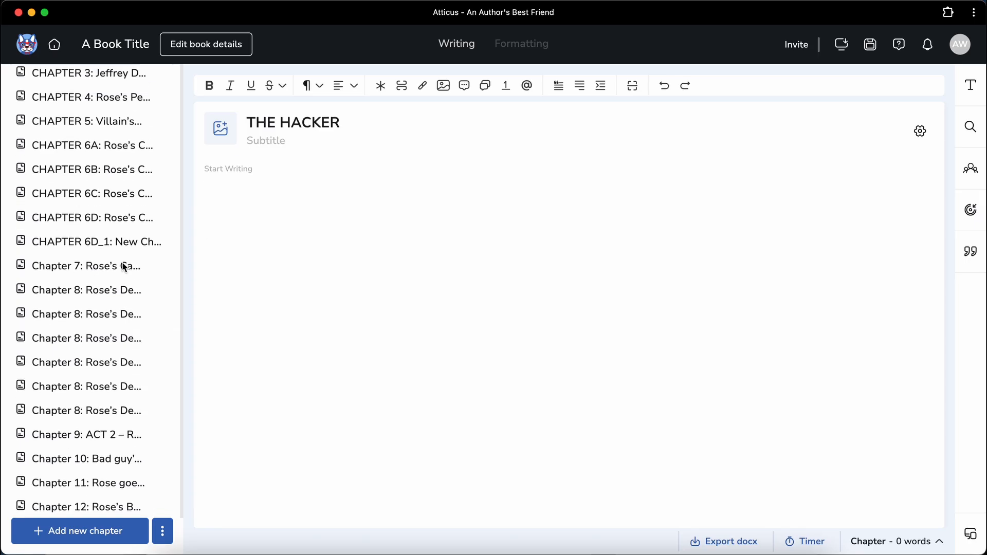
scroll(125, 267, "up", 5)
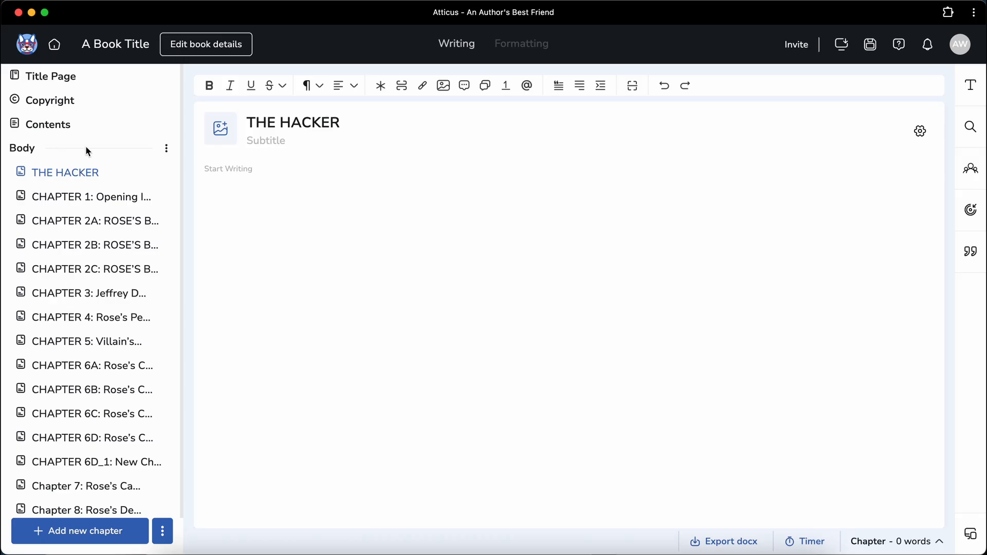
Step: Examine the auto-generated title page and the placeholder copyright line on the Copyright page
left_click(69, 80)
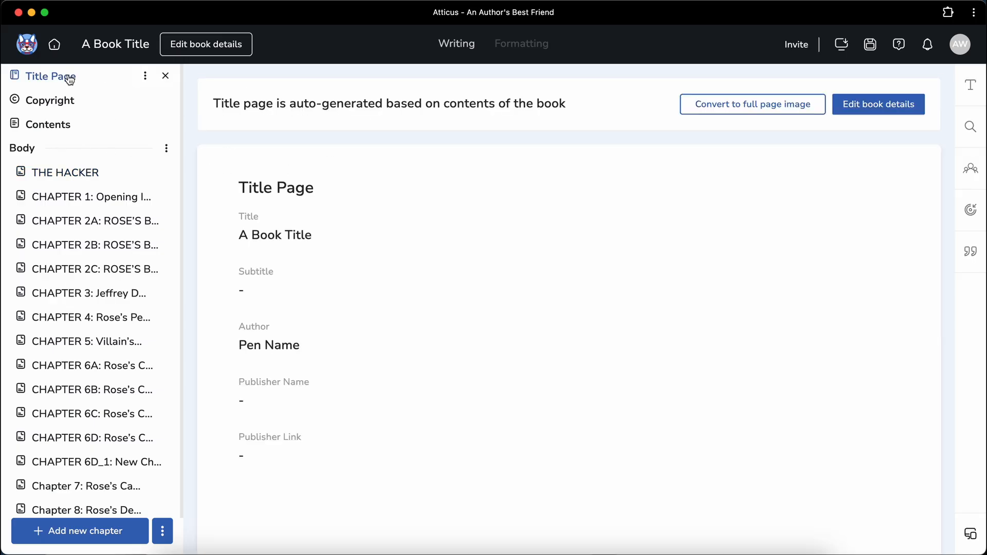
left_click(60, 105)
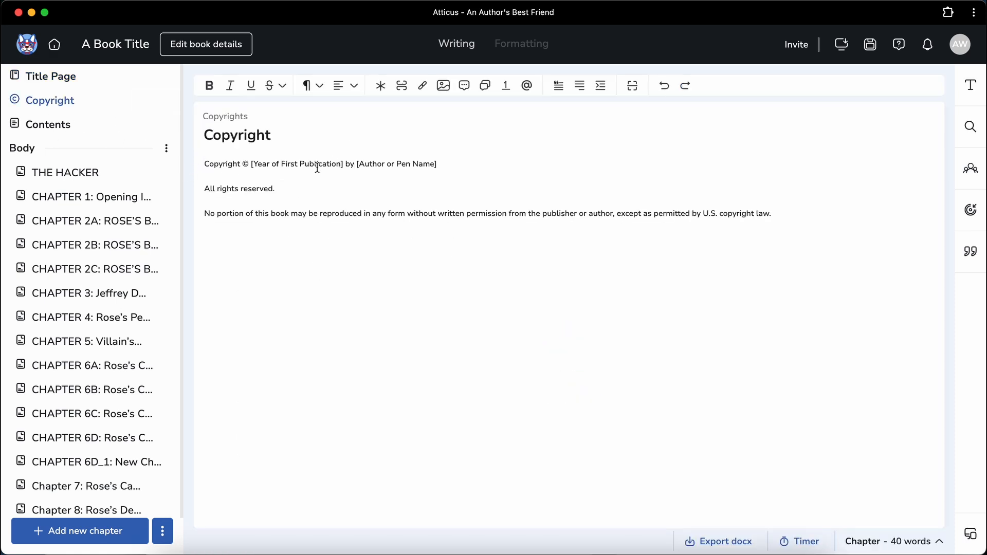
left_click_drag(438, 164, 223, 164)
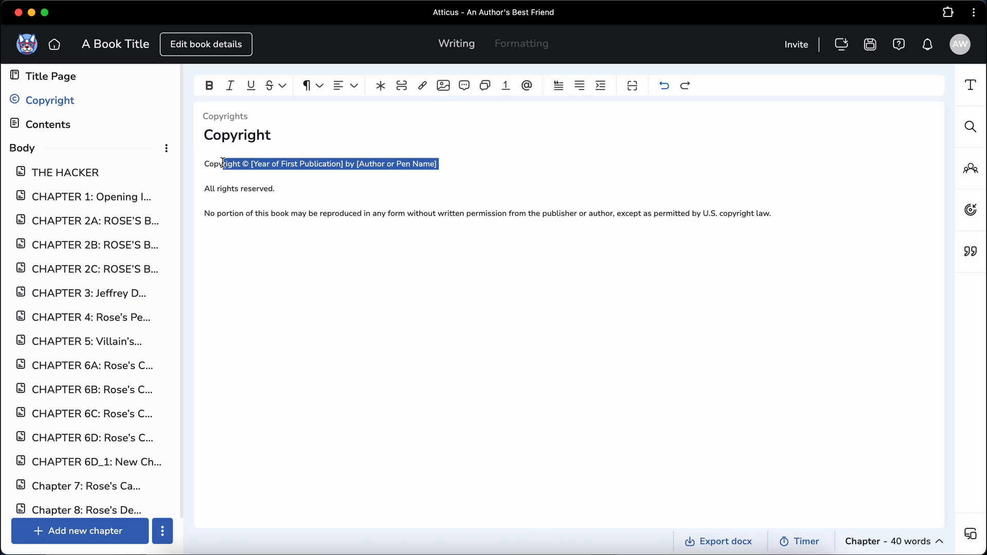
left_click(264, 187)
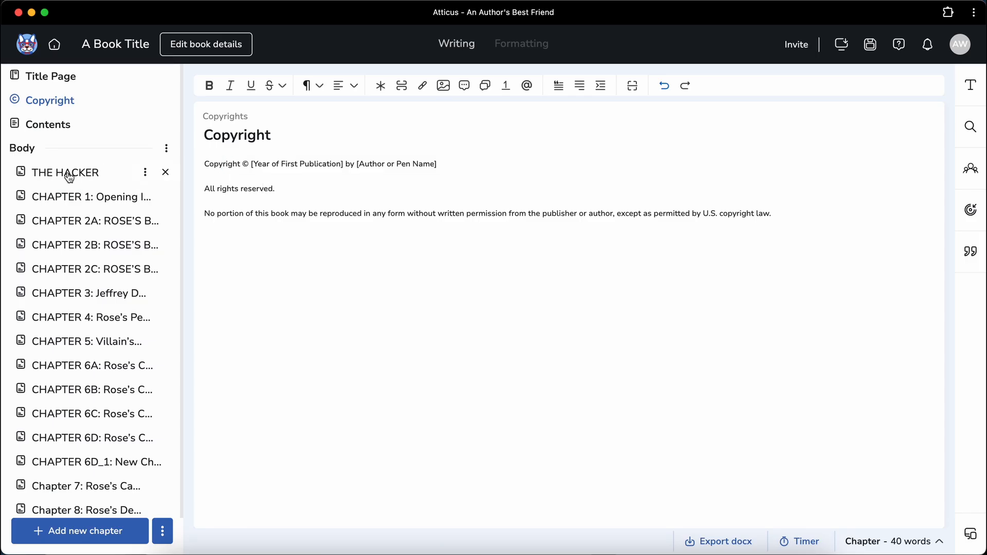
left_click_drag(450, 164, 213, 163)
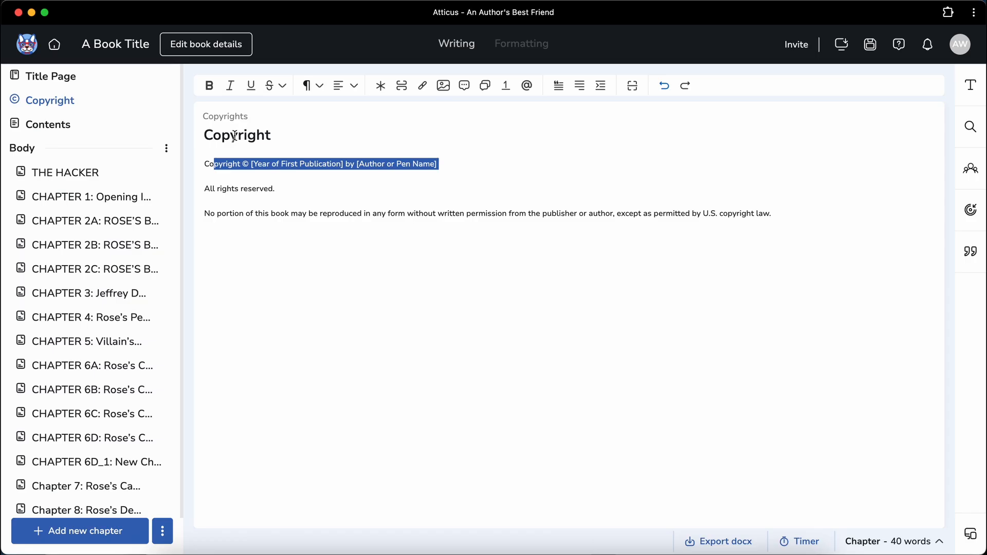
Step: Open the Contents page and review the chapter titles in the generated table of contents
left_click(61, 133)
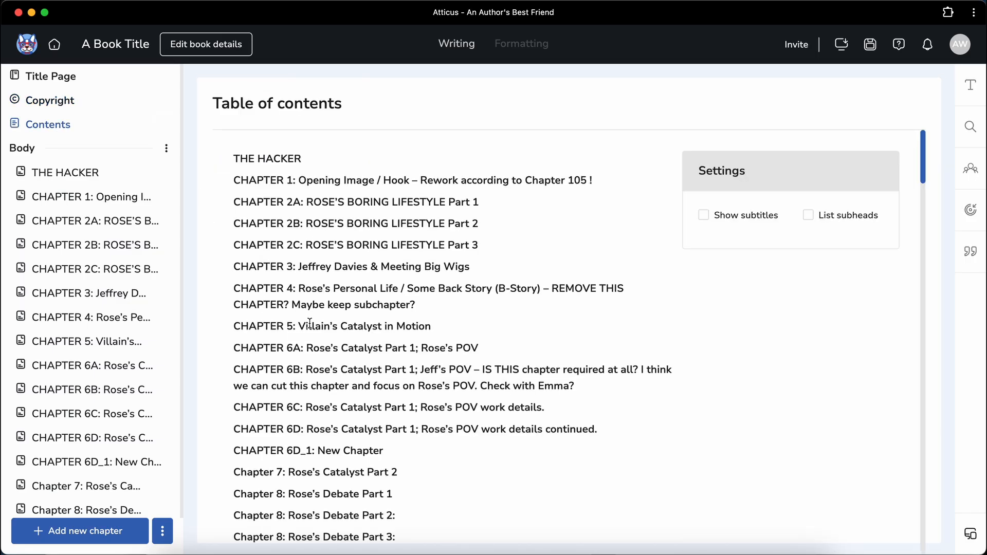
scroll(312, 328, "down", 15)
scroll(311, 328, "down", 20)
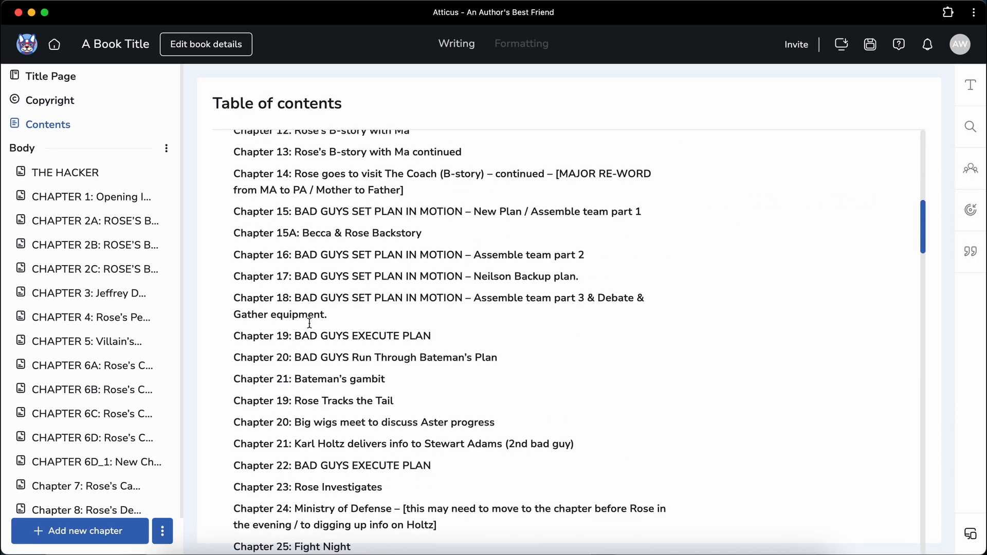
scroll(309, 322, "up", 20)
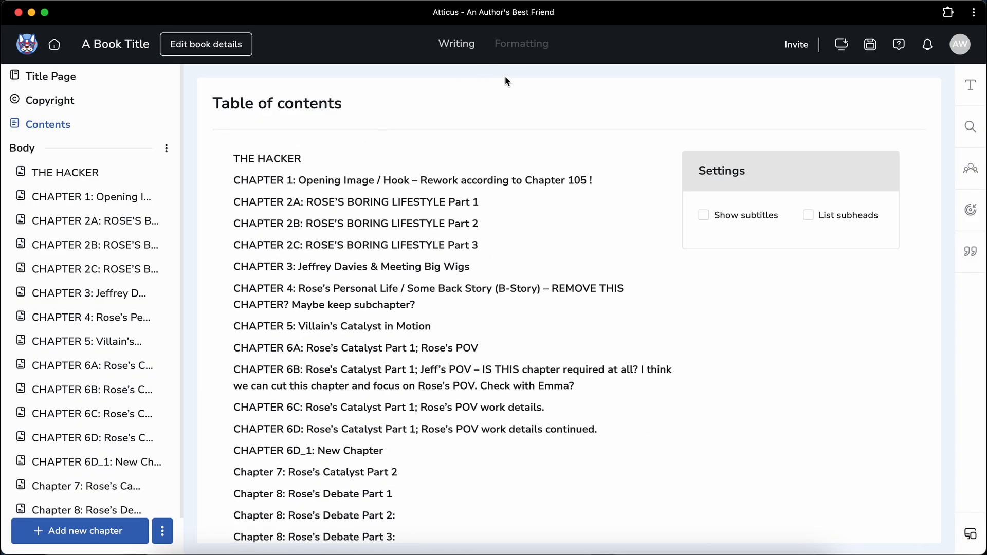
Step: Switch to the formatting view and apply the Delphini theme to the book
left_click(521, 44)
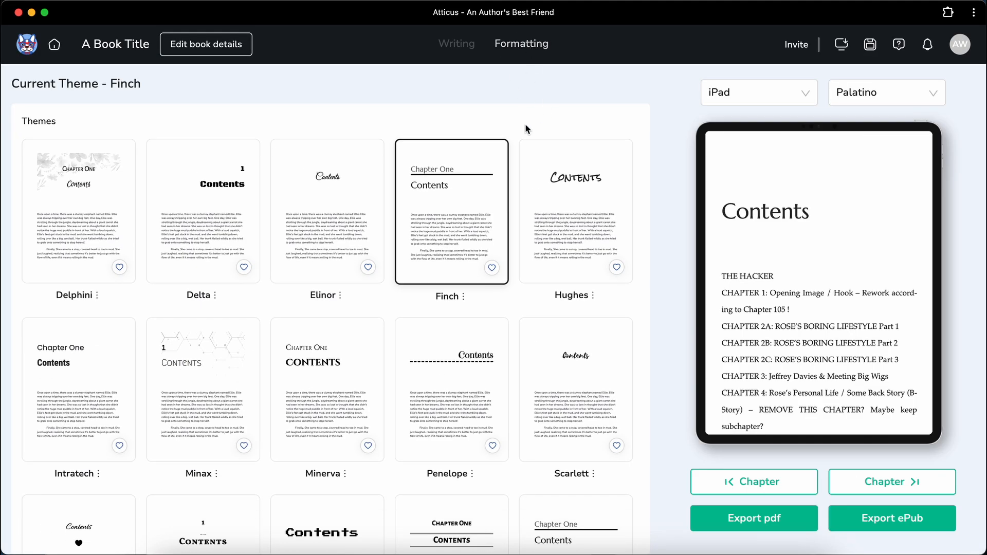
left_click(87, 215)
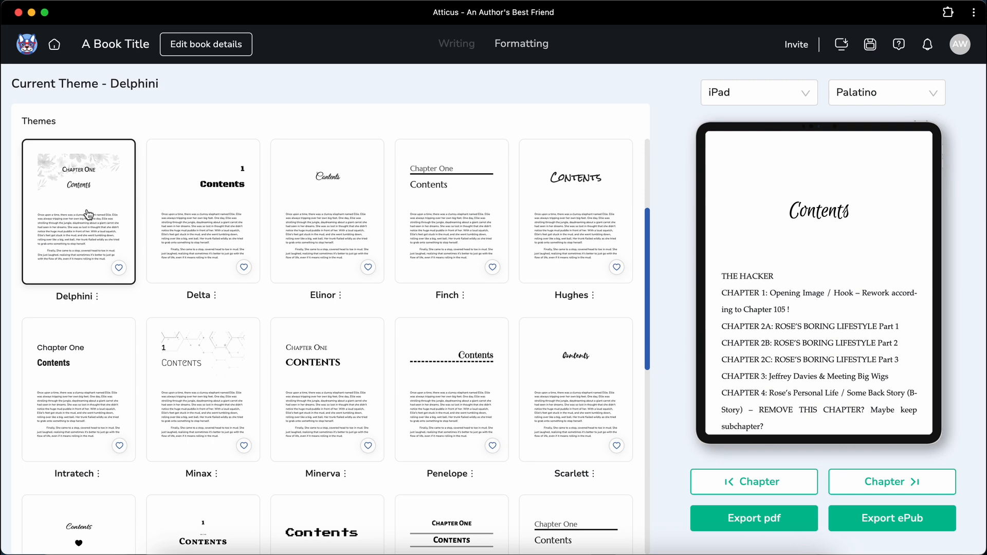
scroll(85, 200, "down", 2)
scroll(98, 216, "up", 5)
scroll(104, 221, "up", 2)
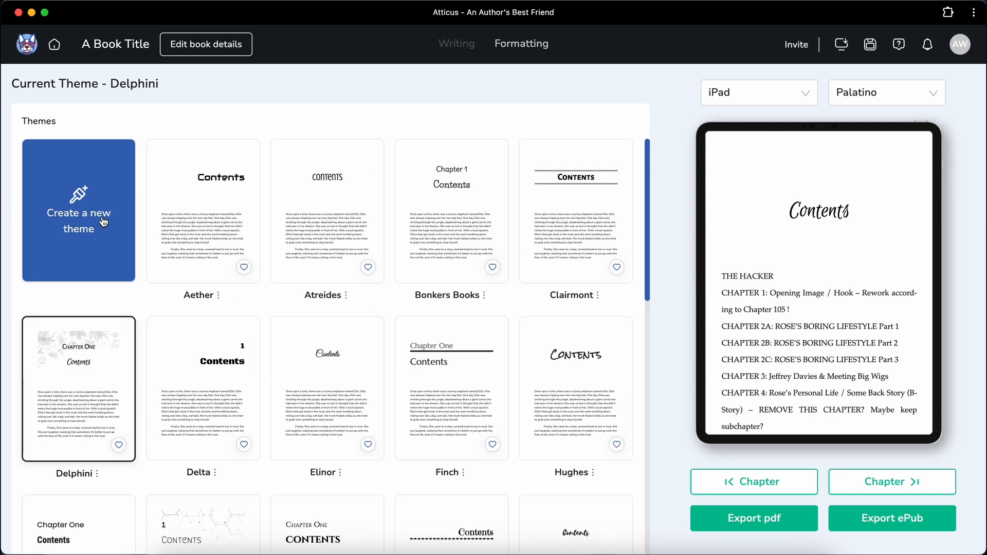
Step: Try the Delta, Elinor, Finch and Hughes themes in turn and check the Contents heading in the preview
left_click(218, 368)
scroll(218, 368, "down", 3)
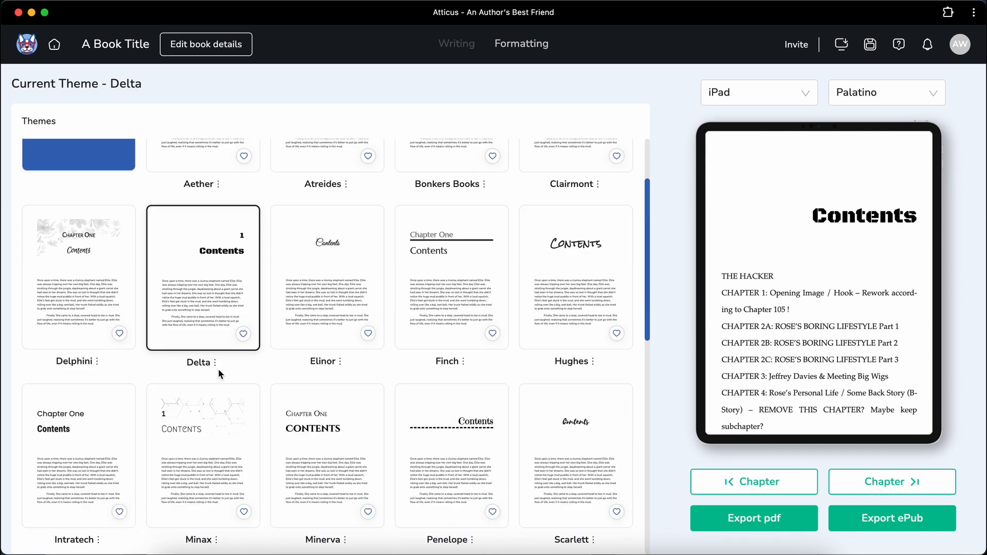
left_click(352, 266)
left_click(426, 249)
left_click(587, 233)
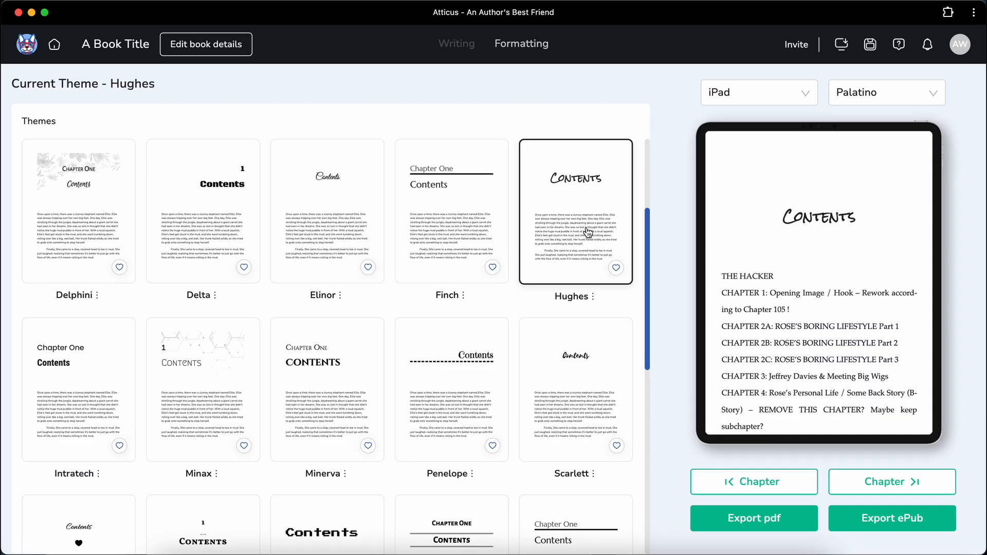
left_click_drag(782, 220, 882, 225)
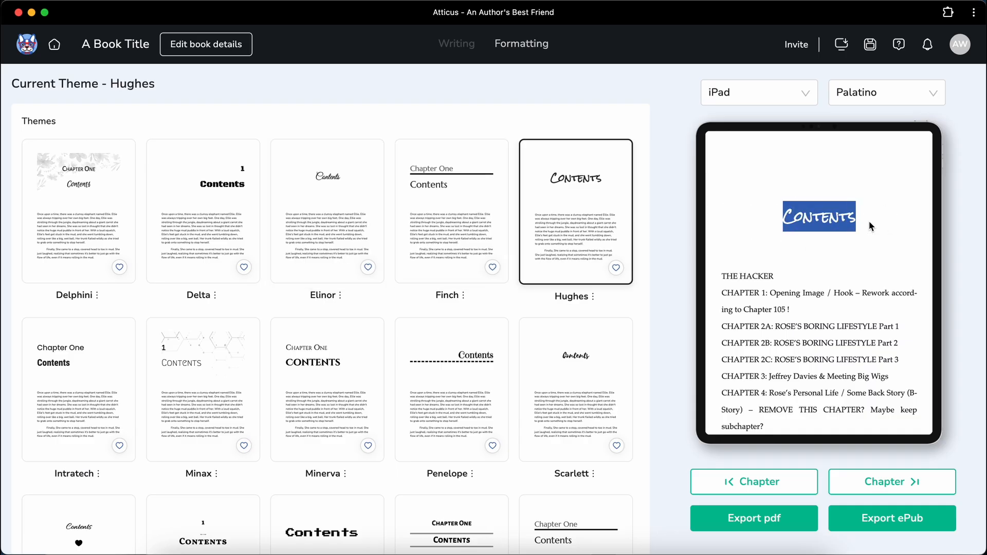
Step: Try the Minax theme and the custom theme YOUR THEME, checking the Contents heading in the preview
scroll(291, 244, "down", 3)
left_click(231, 249)
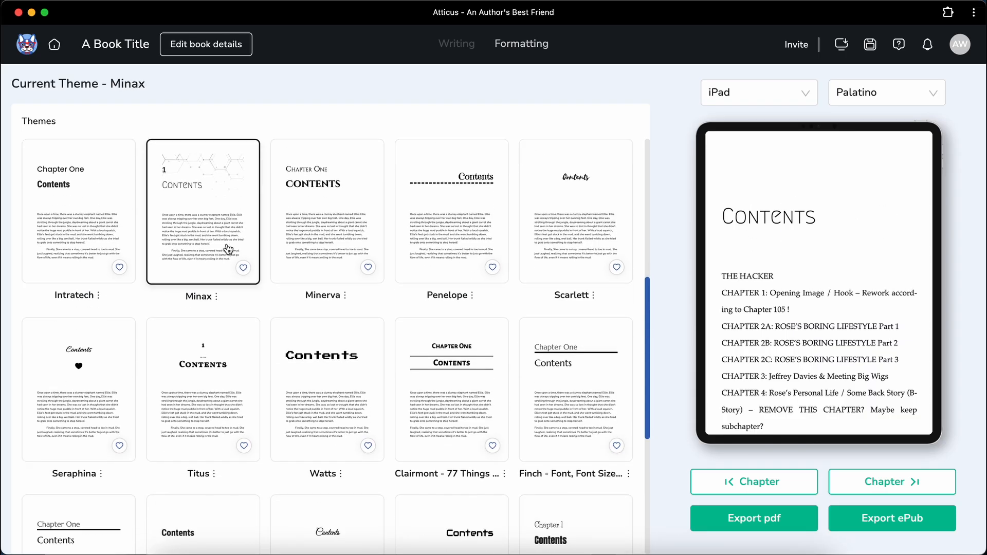
scroll(361, 338, "down", 5)
scroll(361, 339, "down", 2)
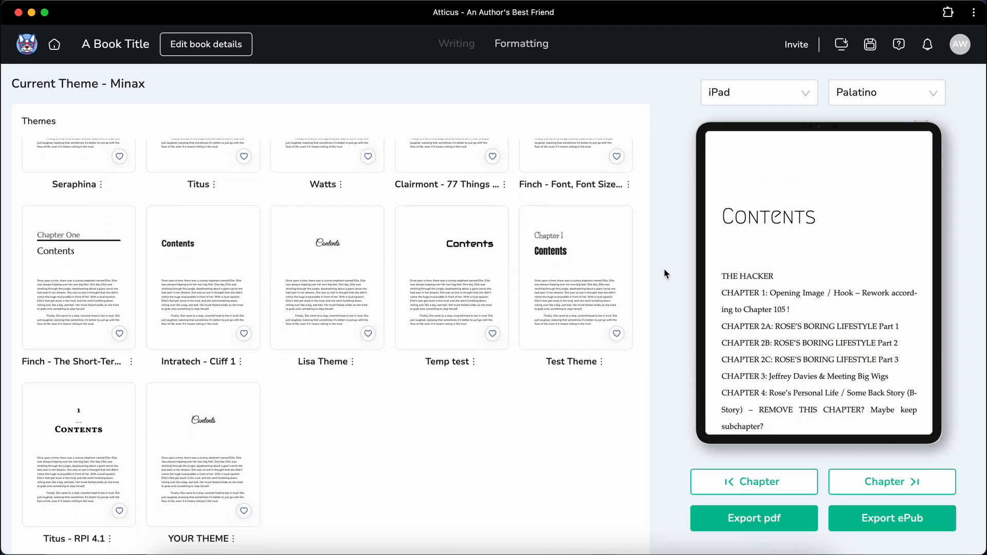
left_click(222, 438)
left_click_drag(795, 210, 871, 213)
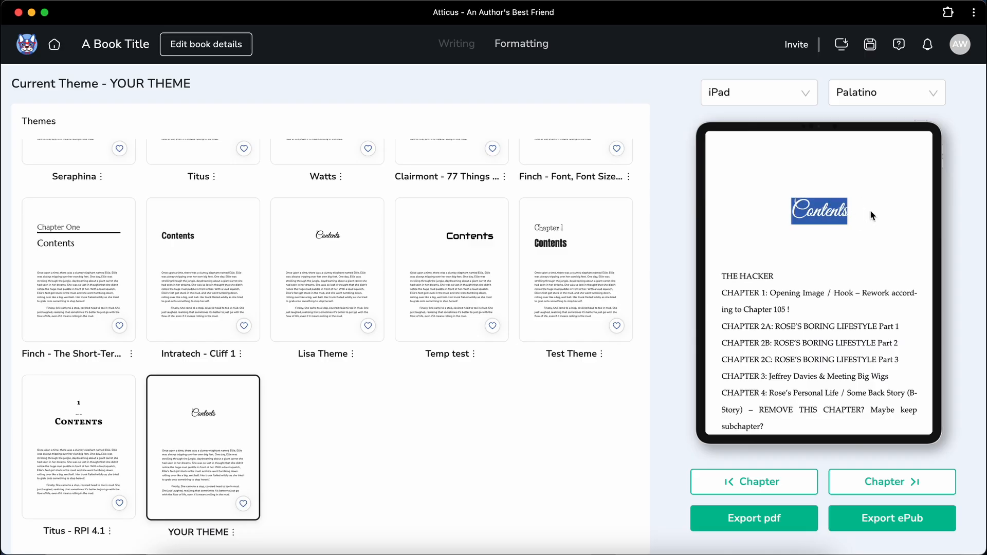
Step: Try the custom themes Finch - The Short-Term Rental Playbook and Test Theme on the book preview
left_click(75, 273)
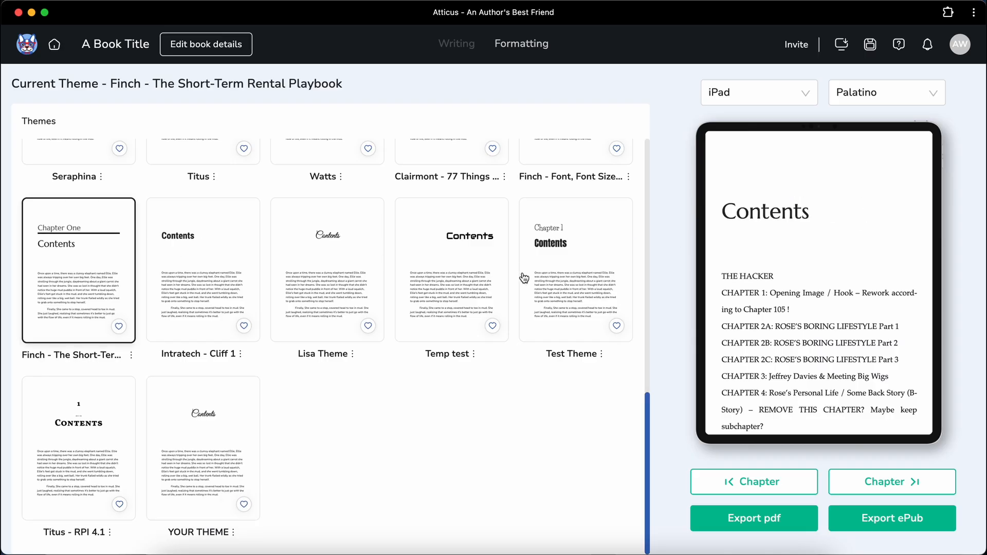
left_click(576, 285)
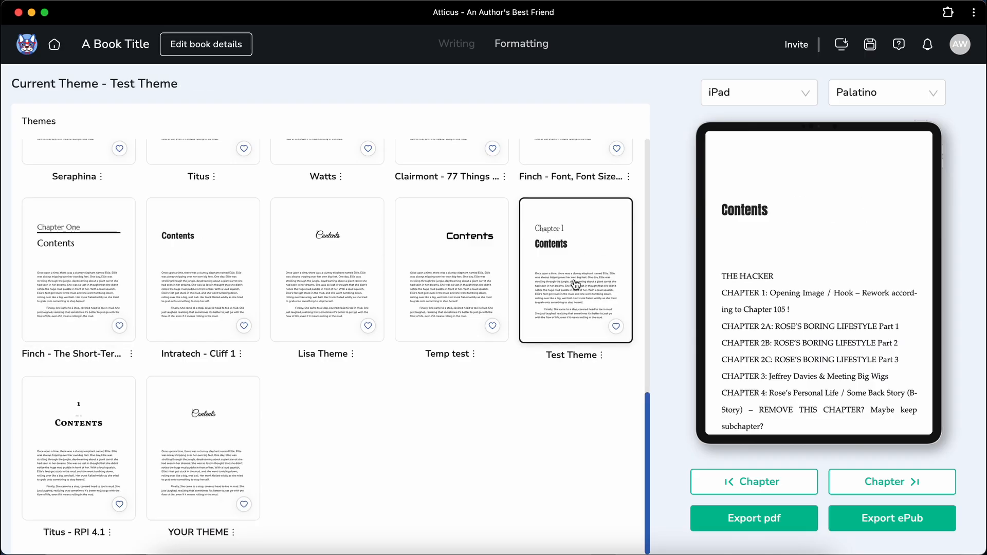
double_click(739, 210)
scroll(518, 425, "up", 1)
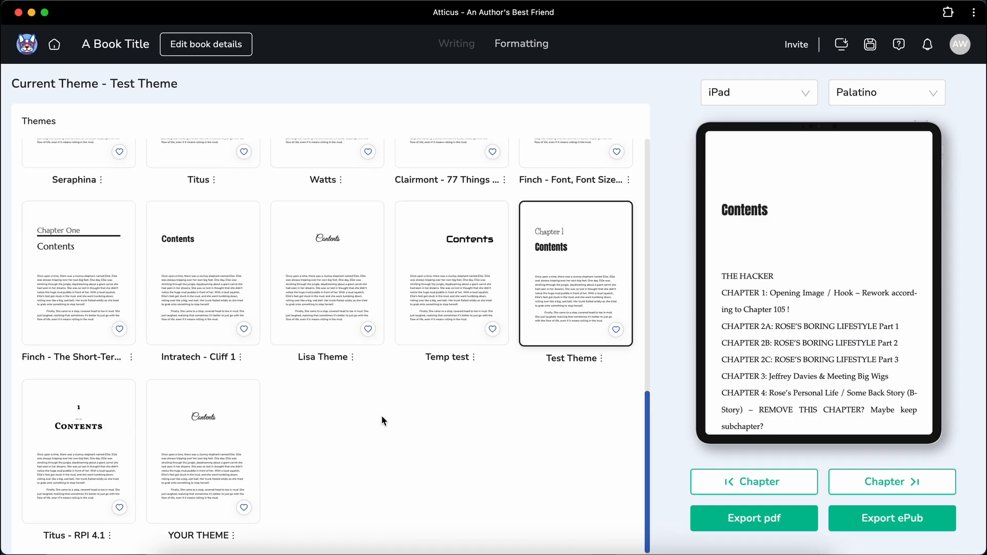
scroll(384, 420, "up", 12)
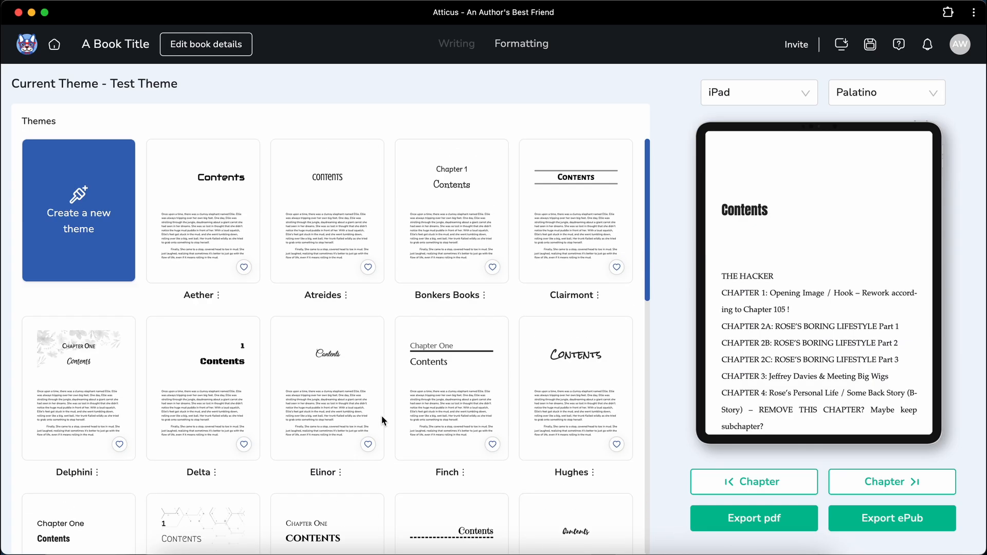
Step: Preview the Hughes theme once more and apply the Elinor theme to the book
left_click(624, 373)
scroll(624, 372, "down", 5)
scroll(434, 341, "up", 5)
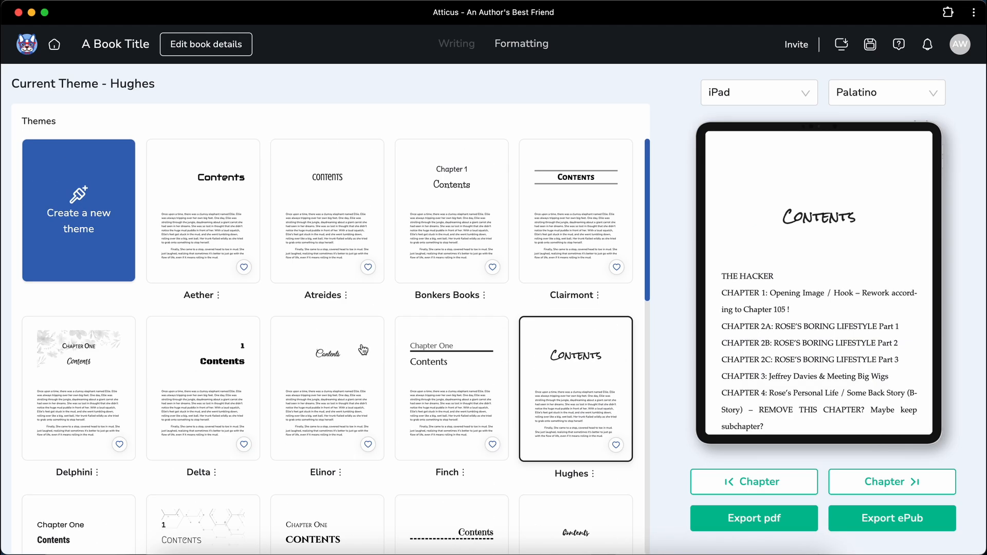
left_click(364, 350)
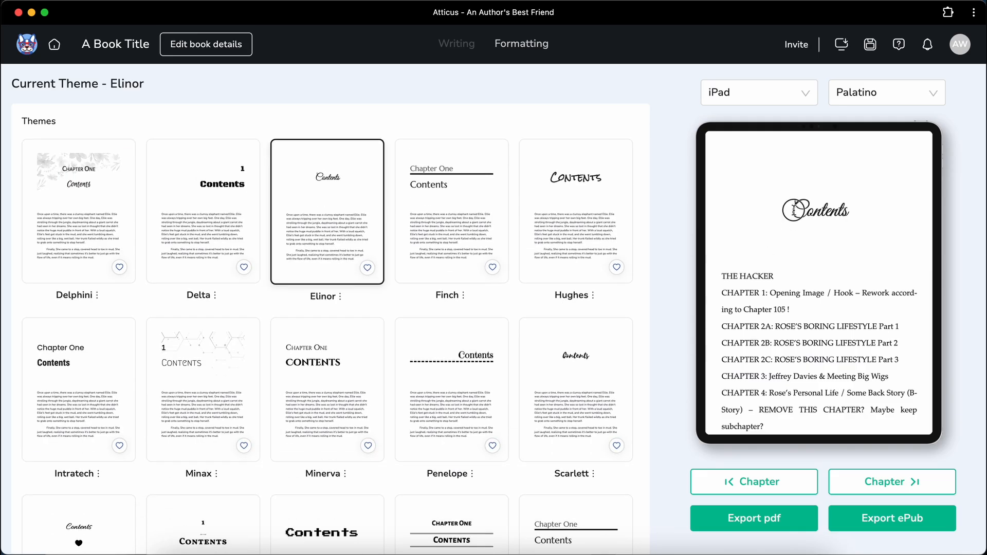
Step: Try the Delphini theme and preview it from the Contents page through to the opening of Chapter 1
double_click(795, 210)
scroll(417, 332, "up", 3)
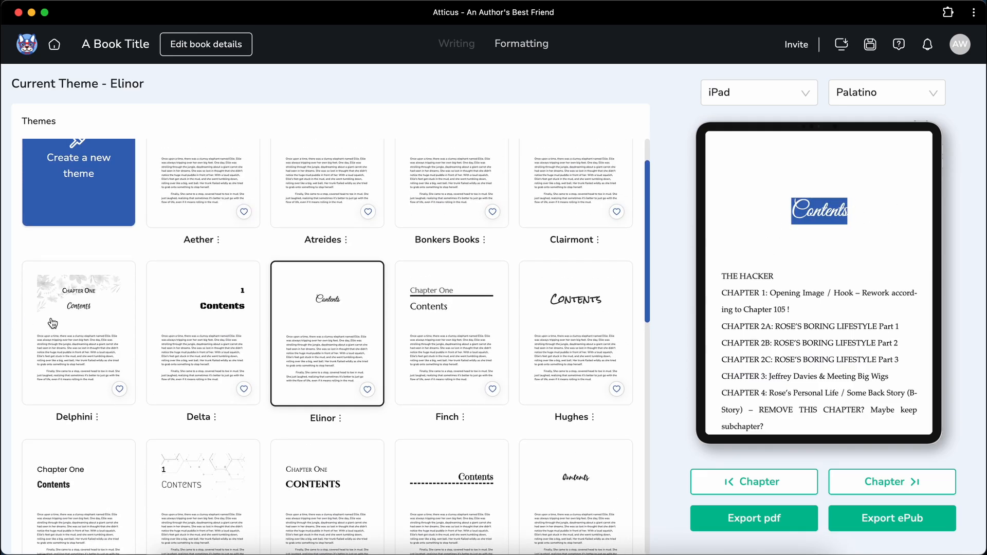
left_click(53, 323)
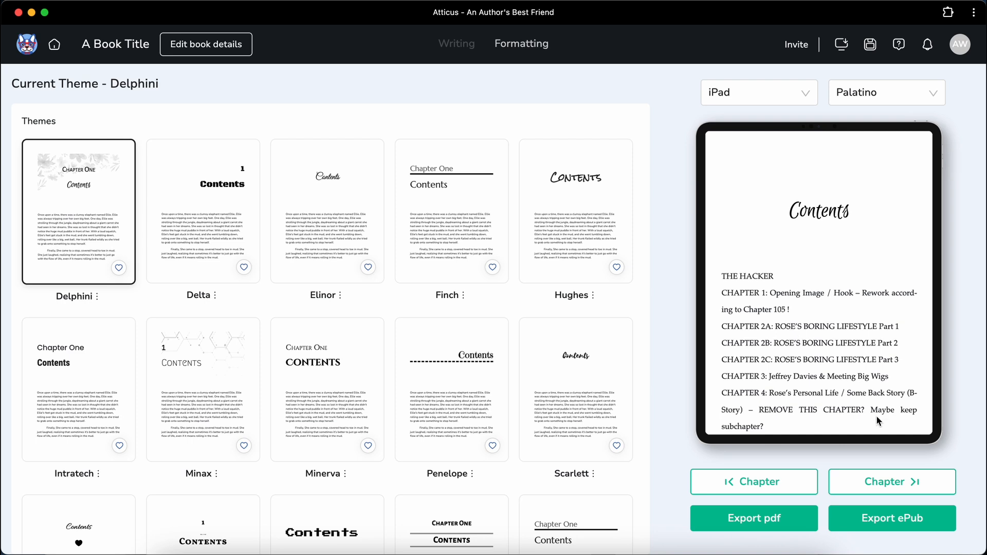
scroll(809, 317, "down", 5)
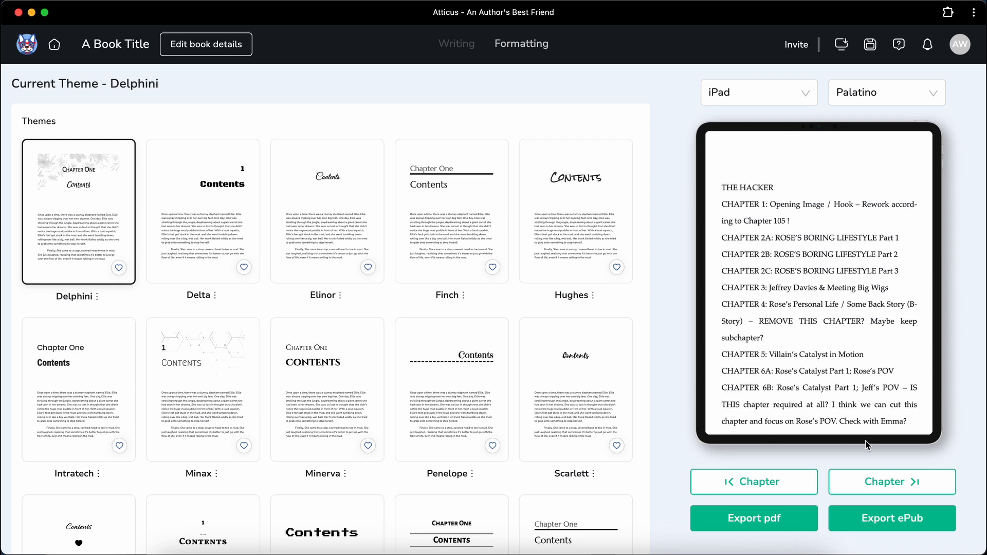
left_click(881, 489)
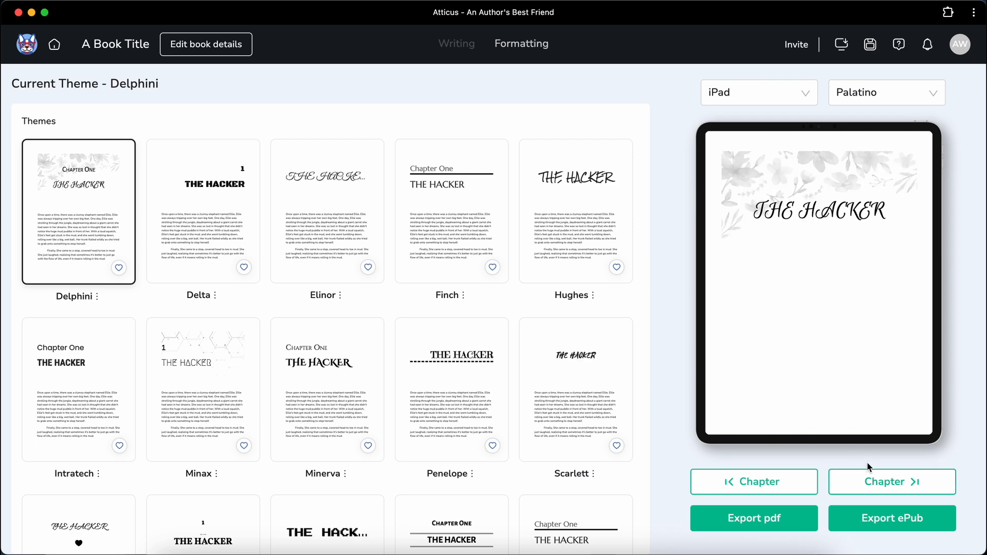
left_click(869, 485)
scroll(806, 322, "down", 1)
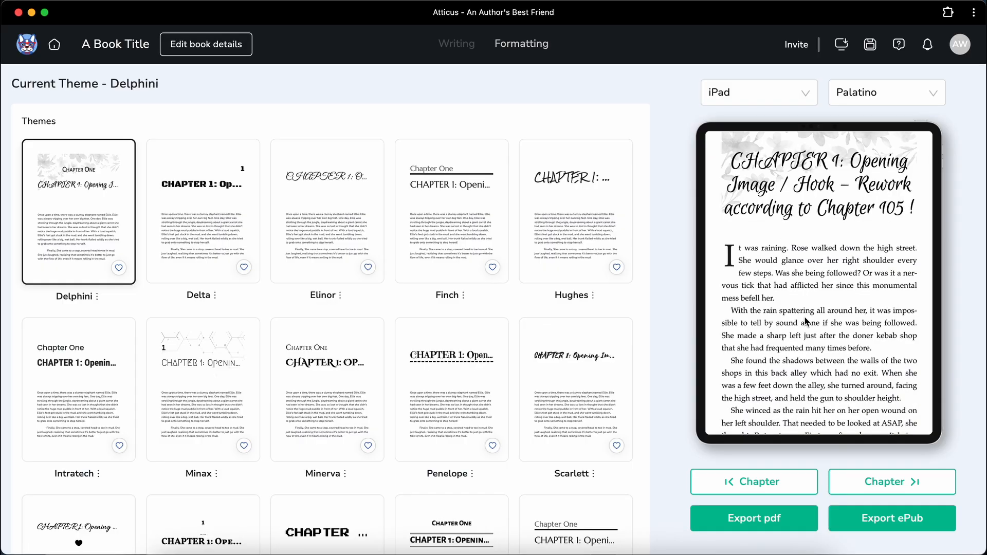
scroll(807, 322, "up", 1)
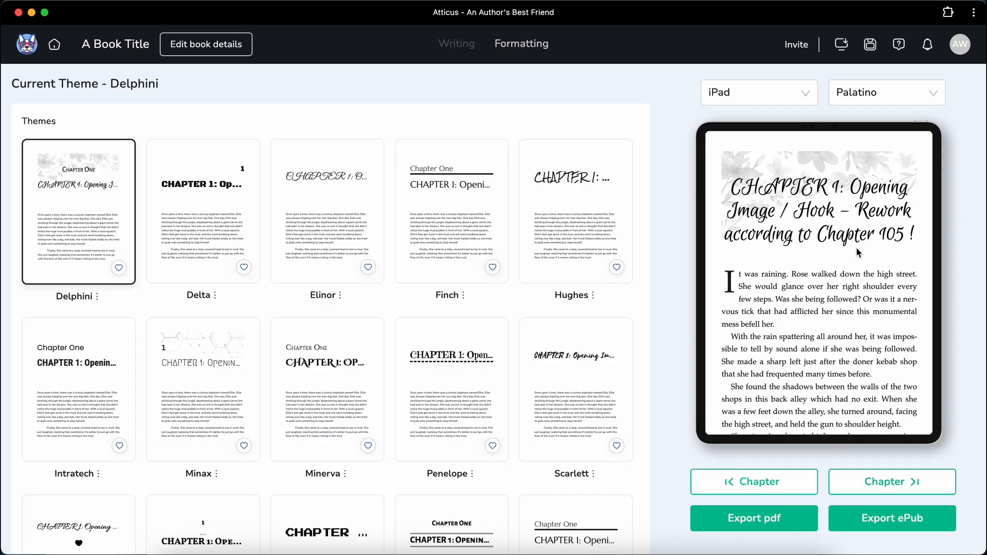
Step: Check the Chapter 1 heading in the preview under the Delphini, Elinor and Minax themes
left_click_drag(739, 175, 868, 236)
left_click(820, 185)
left_click(333, 227)
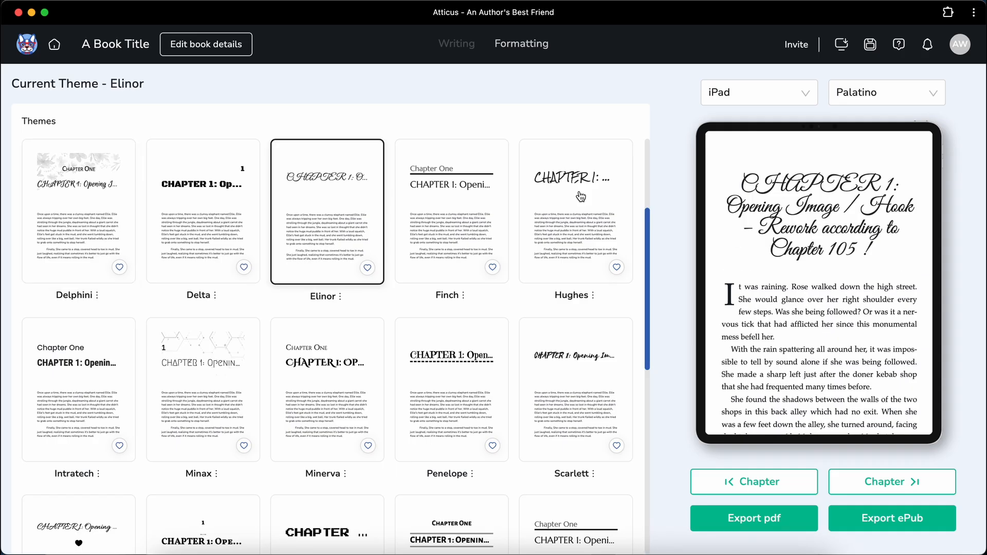
scroll(412, 280, "down", 2)
scroll(411, 281, "down", 2)
left_click(198, 281)
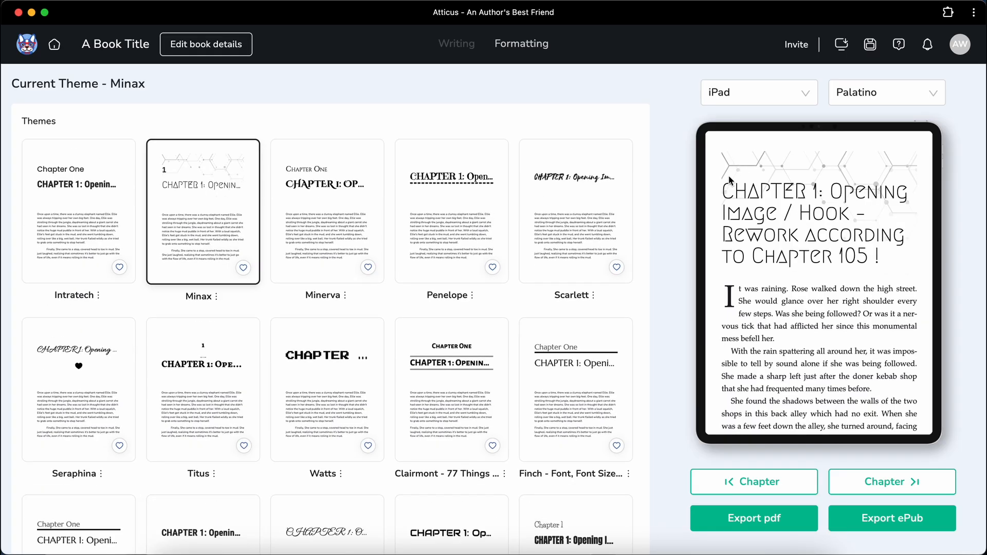
left_click_drag(723, 198, 882, 269)
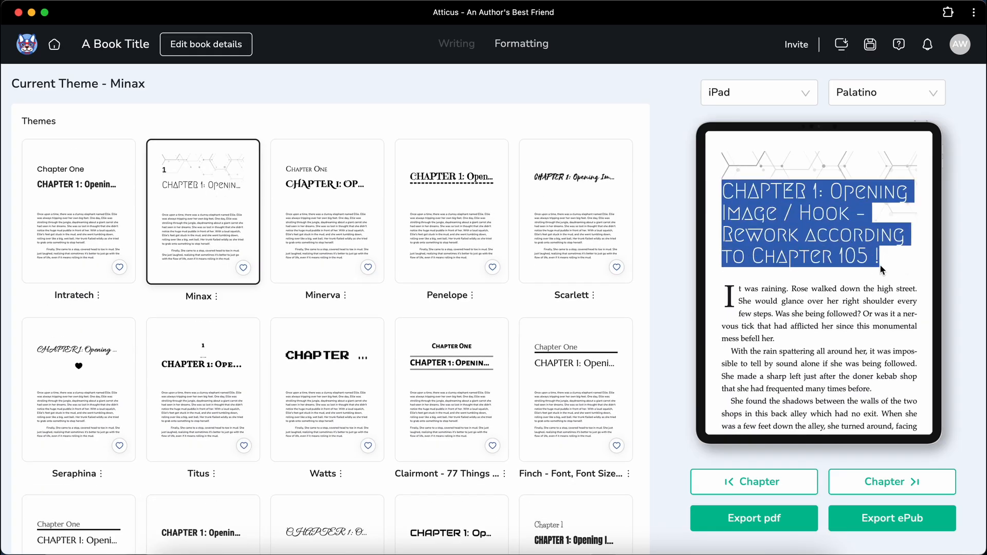
left_click(844, 181)
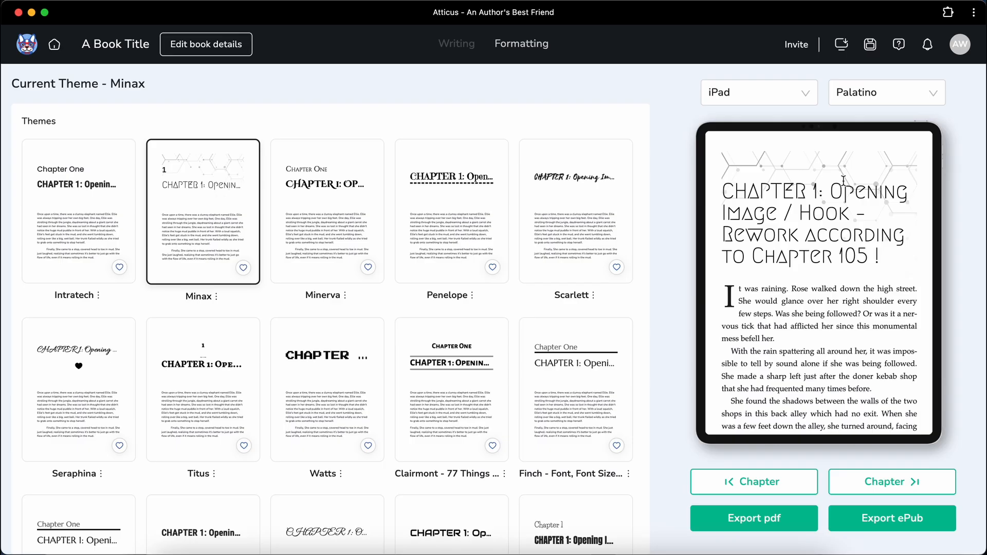
Step: Try the Seraphina theme and examine the heading and body text of Chapter 1 in the preview
scroll(551, 242, "down", 3)
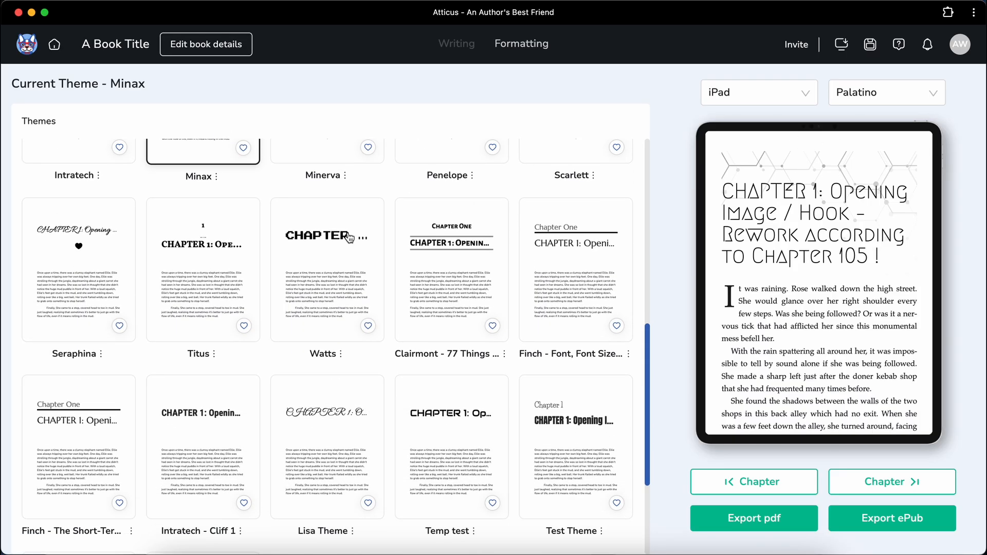
left_click(77, 266)
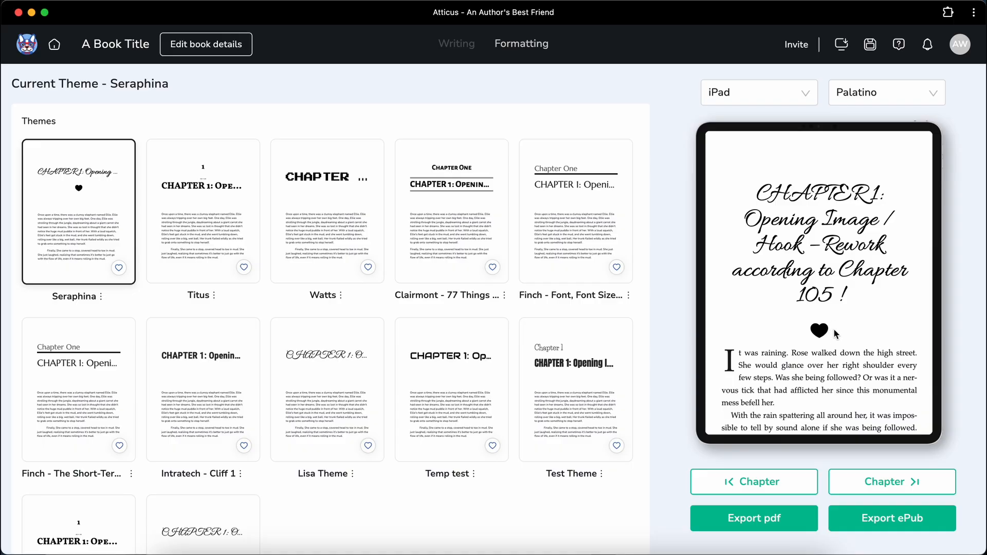
scroll(833, 330, "down", 1)
scroll(833, 330, "down", 10)
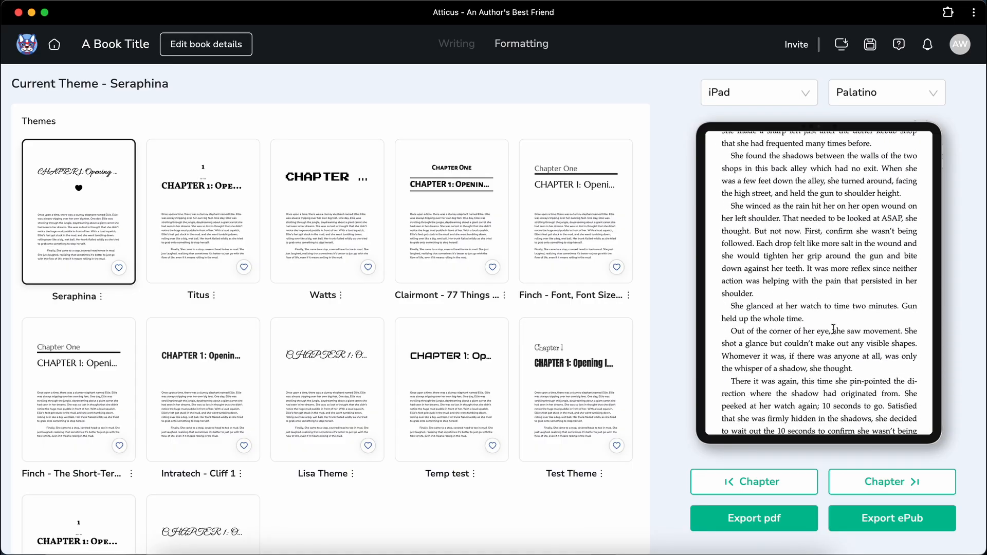
scroll(794, 323, "up", 15)
scroll(483, 333, "down", 3)
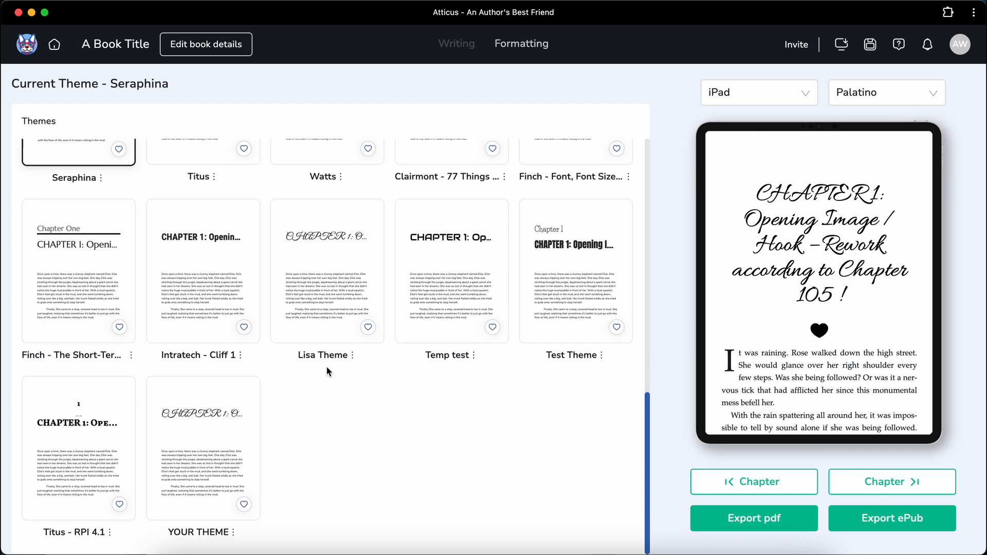
scroll(314, 396, "up", 15)
Step: Try the Aether, Atreides, Bonkers Books, Clairmont and Hughes themes in turn on the Chapter 1 preview
left_click(204, 170)
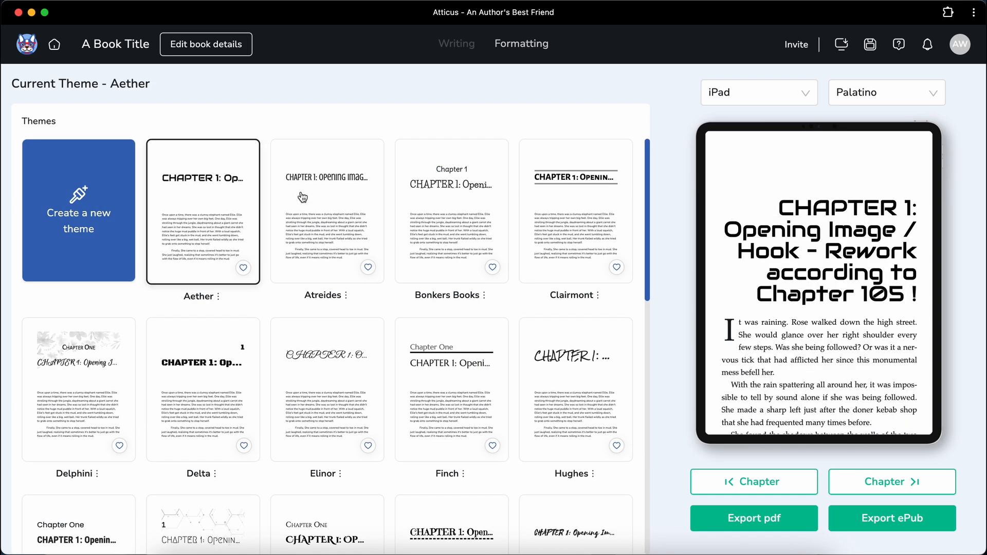
left_click(300, 194)
left_click(427, 210)
left_click(548, 220)
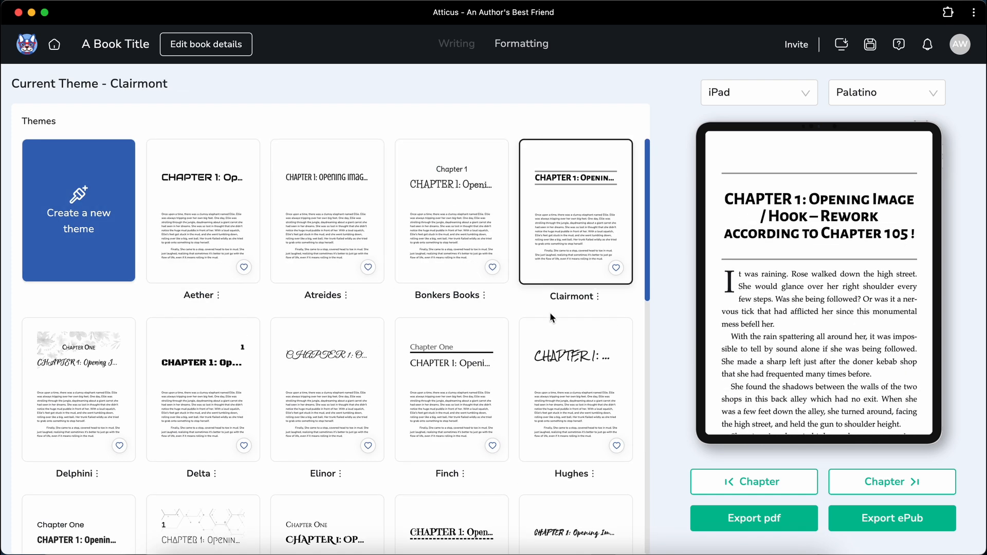
left_click(558, 362)
Step: Try the Penelope theme and advance the preview chapter by chapter to Chapter 2C
scroll(514, 370, "down", 5)
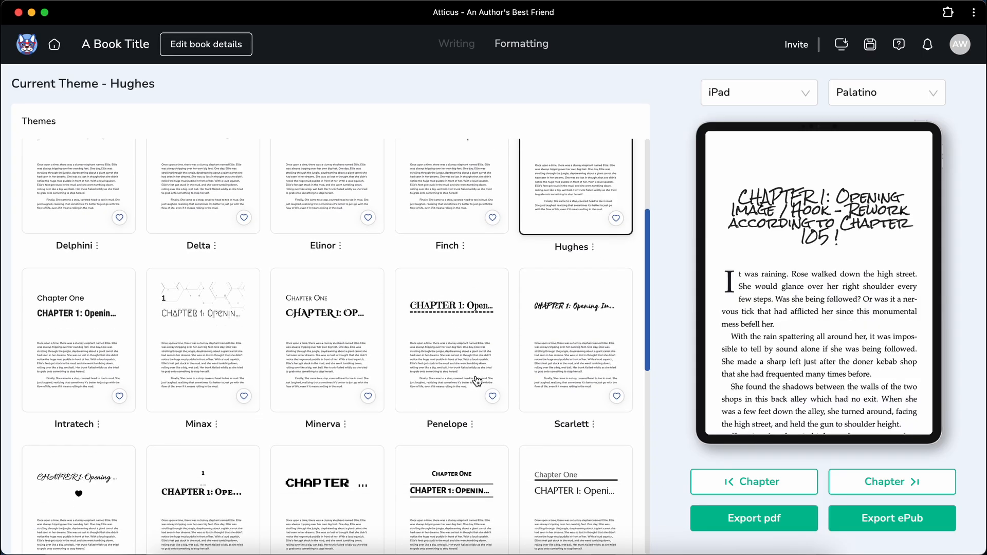
scroll(478, 381, "down", 3)
left_click(455, 281)
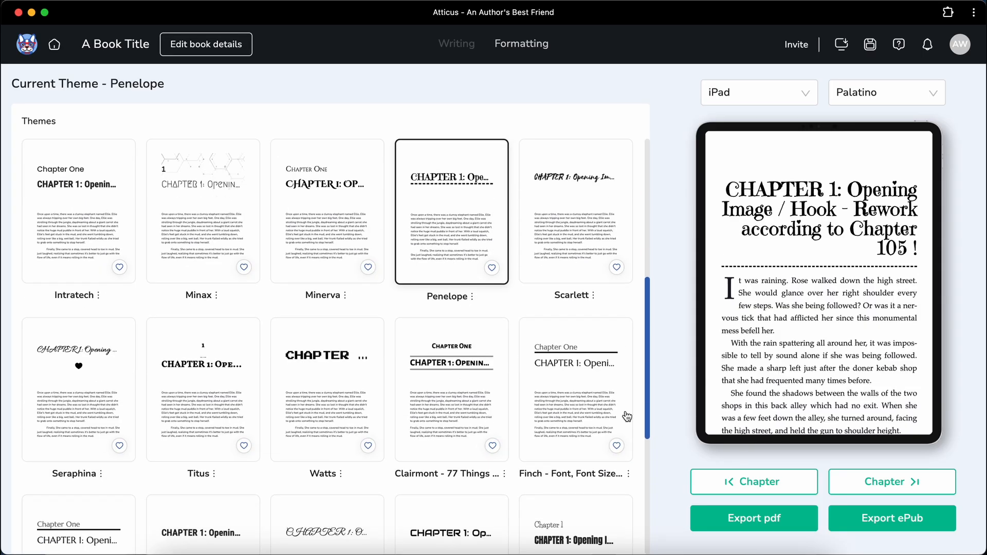
left_click(907, 487)
left_click(907, 487)
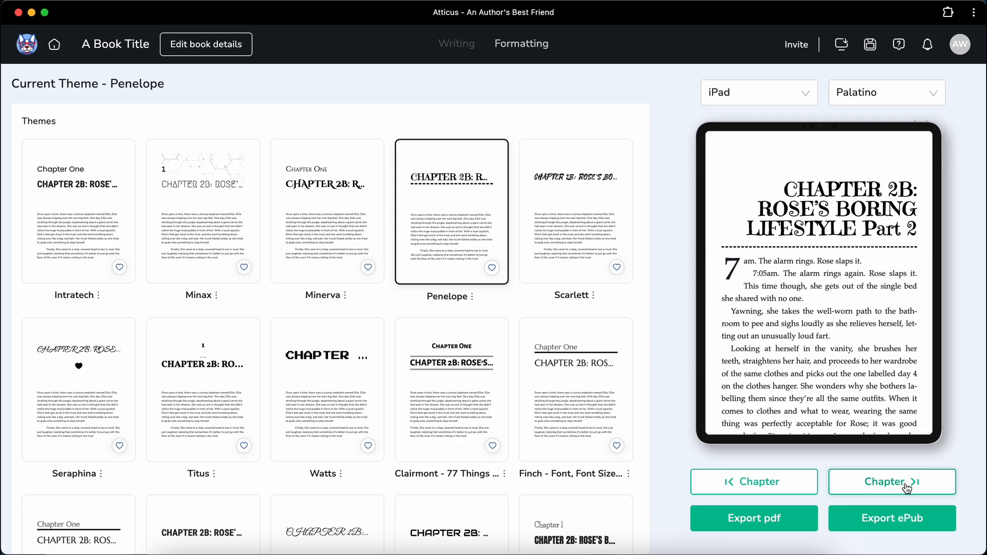
left_click(907, 488)
Step: Try the Aether and Delphini themes on the Chapter 2C preview
scroll(429, 311, "down", 5)
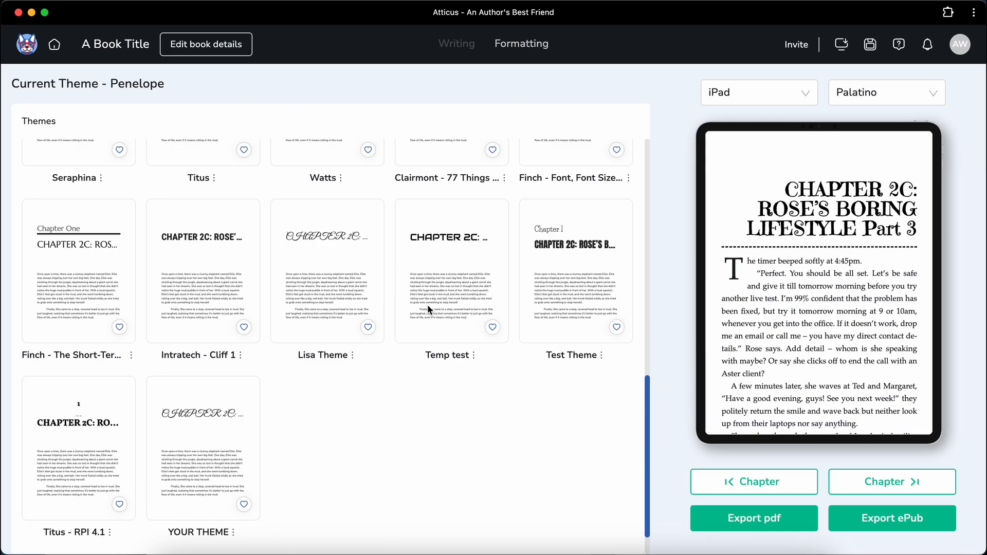
scroll(429, 310, "up", 10)
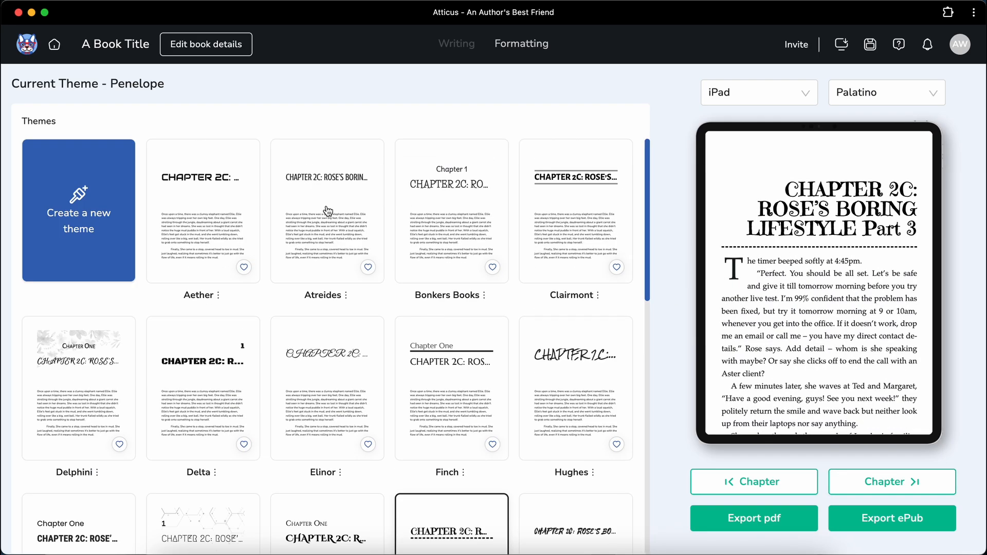
left_click(240, 201)
left_click(90, 355)
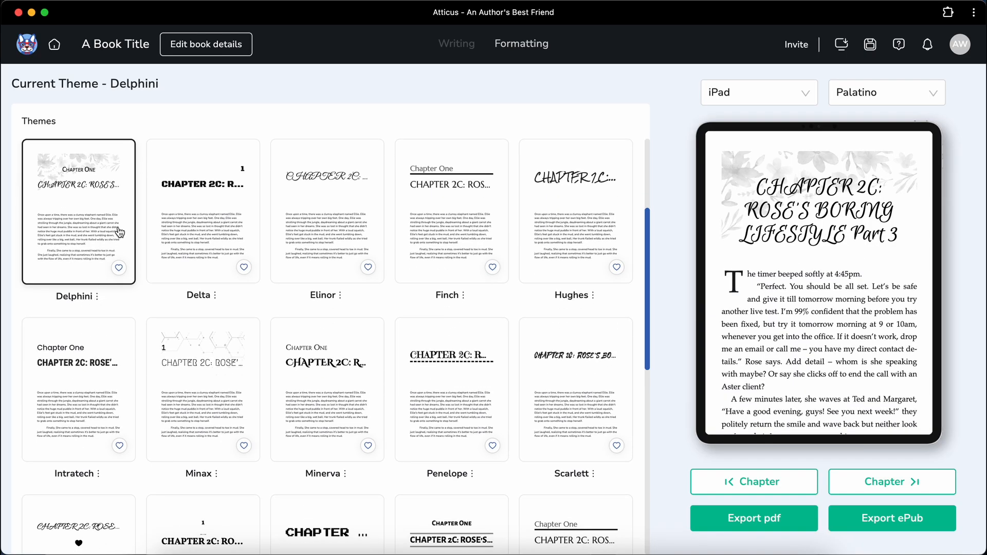
Step: Review the chapter heading options available when creating a new theme, and discard the new theme without saving
scroll(78, 222, "up", 3)
left_click(71, 216)
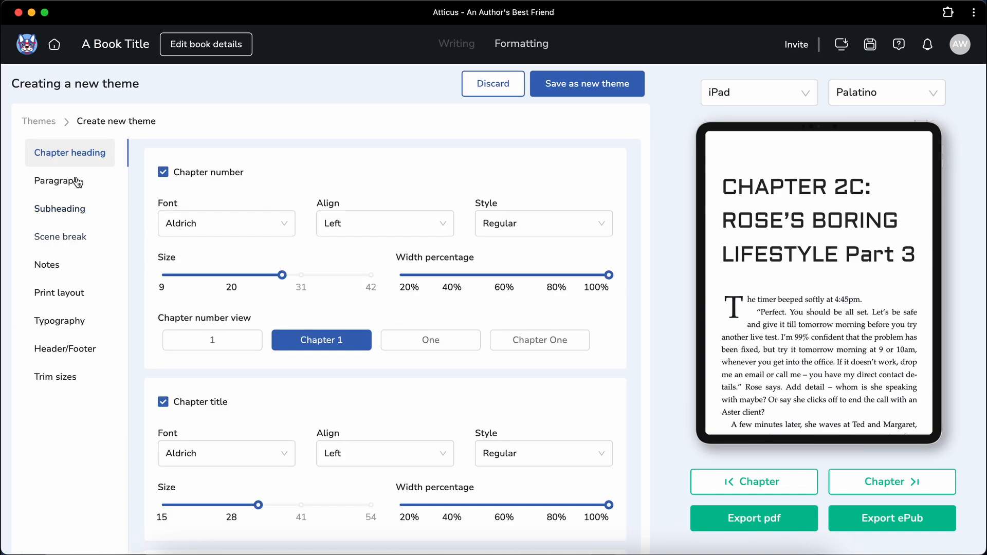
left_click(492, 90)
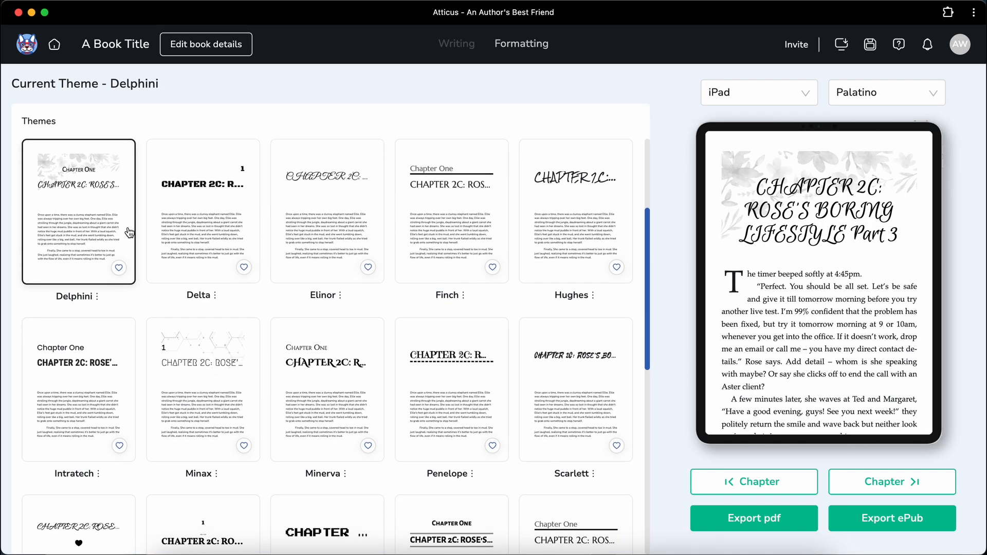
scroll(82, 216, "up", 3)
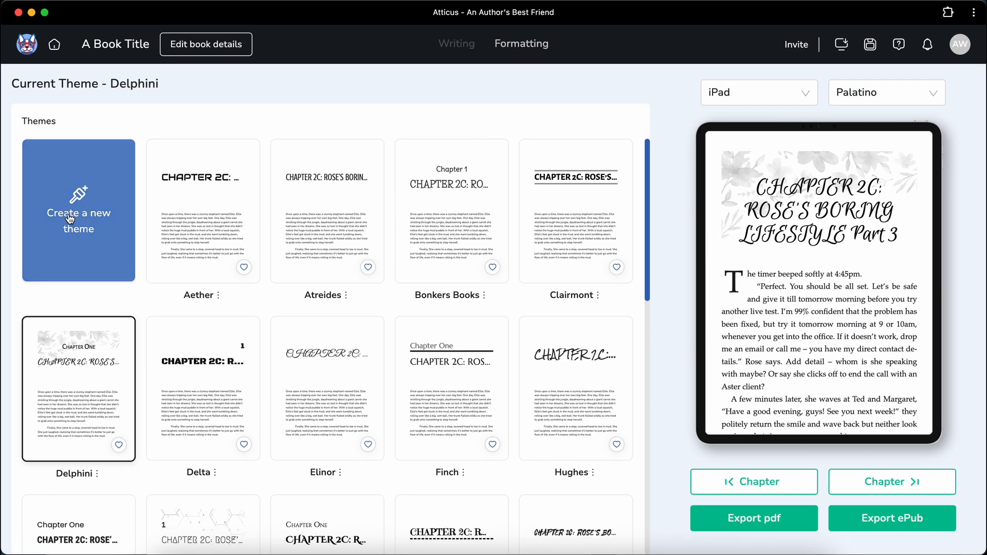
left_click(87, 234)
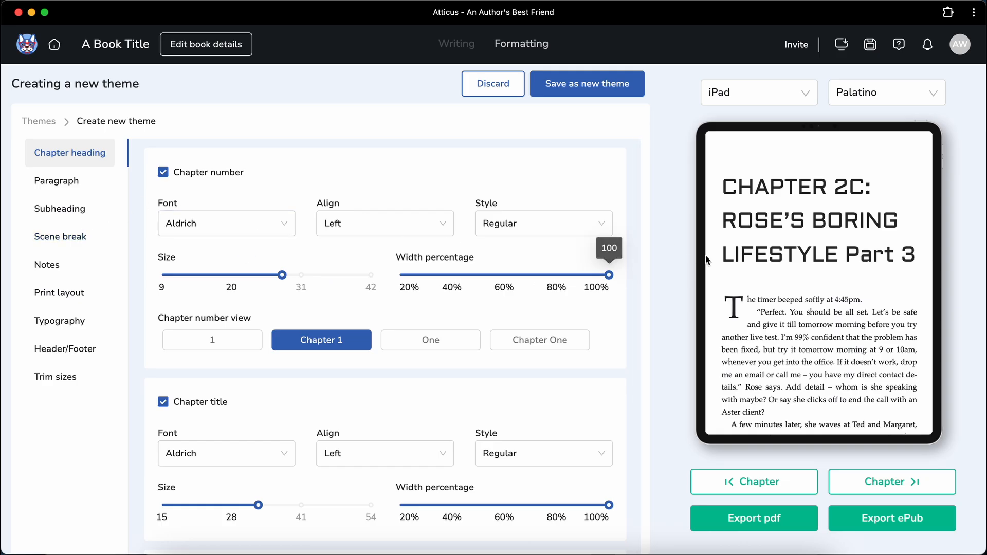
scroll(443, 402, "down", 5)
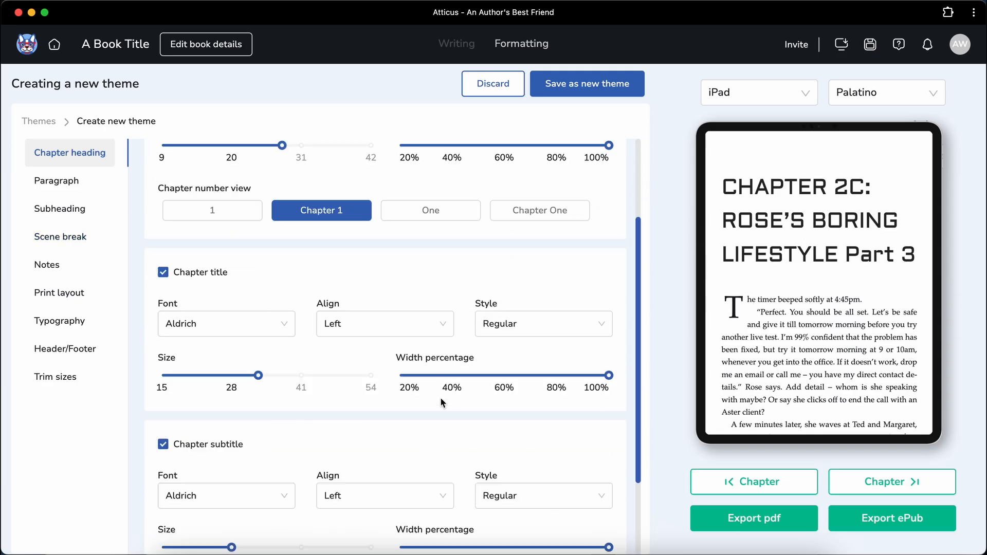
scroll(442, 401, "up", 5)
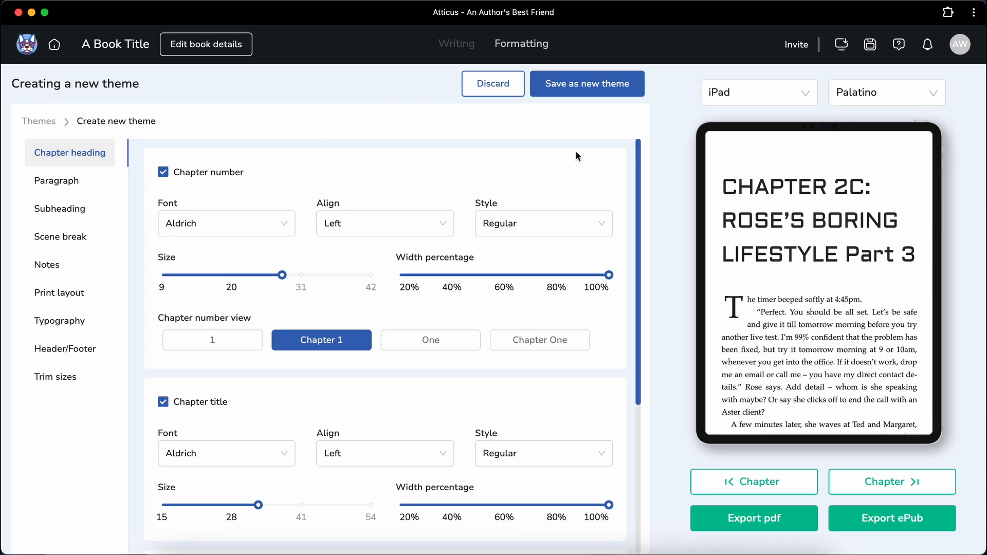
left_click(482, 83)
Step: Try the Minax theme and apply the custom theme Clairmont - 77 Things I Wish The System Taught Me to the book
scroll(150, 272, "down", 1)
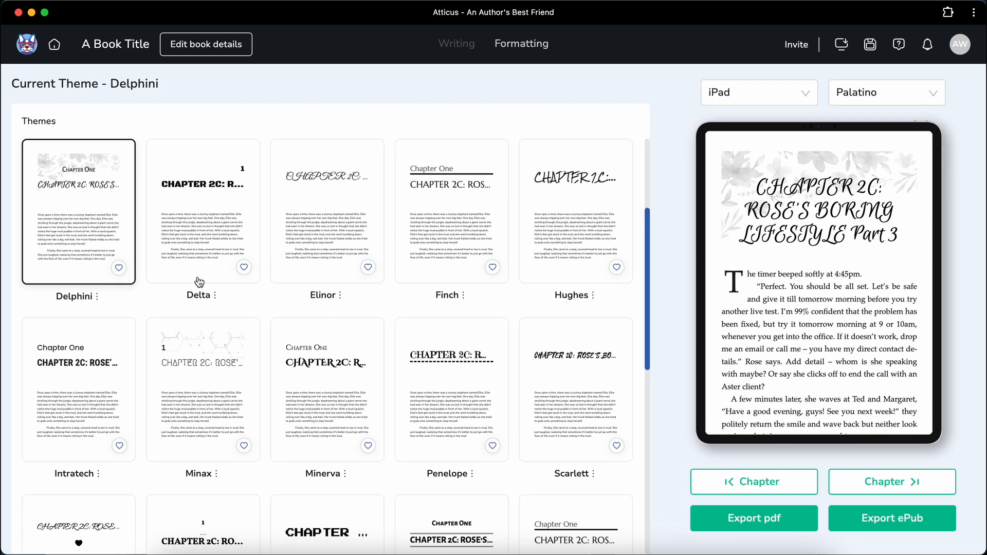
left_click(194, 370)
scroll(195, 370, "down", 4)
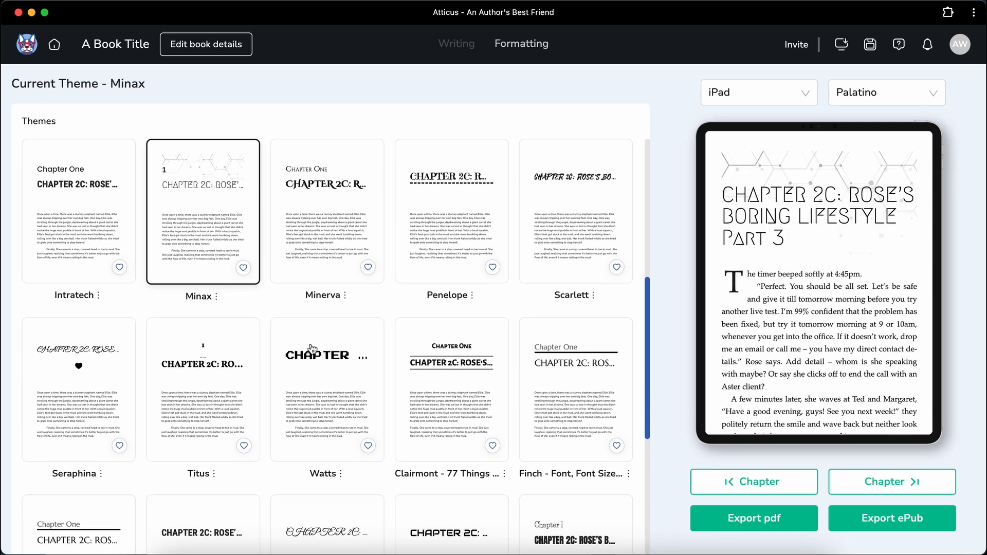
left_click(474, 380)
scroll(476, 383, "down", 4)
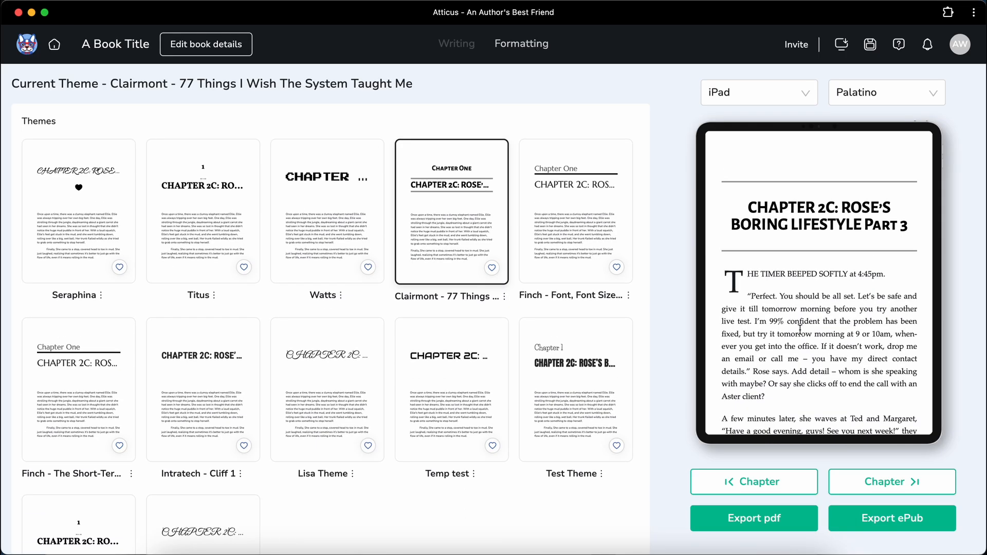
Step: Export the book as an ePub and open Chapter 28: Burning of Clothes from the Contents in the e-book reader
left_click(887, 525)
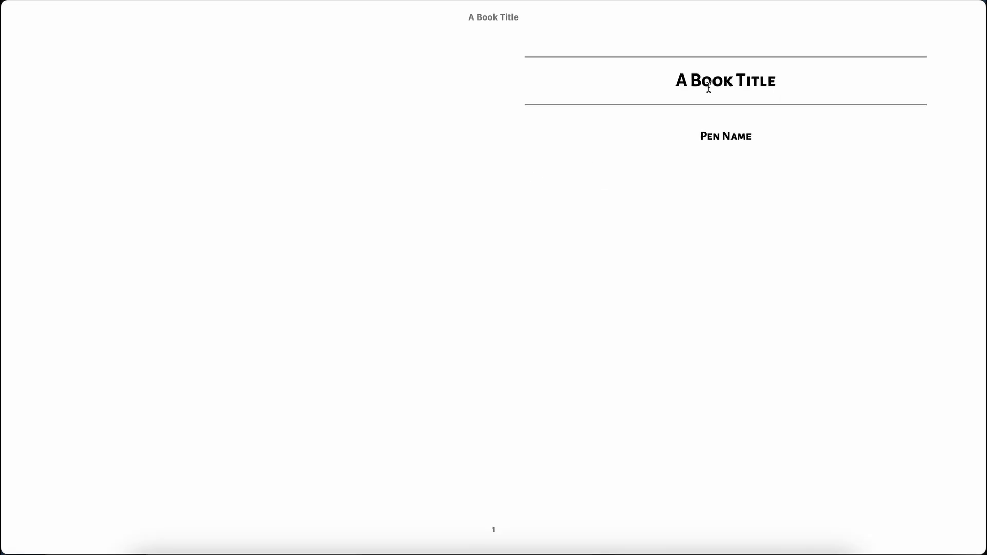
mouse_move(487, 31)
left_click(965, 280)
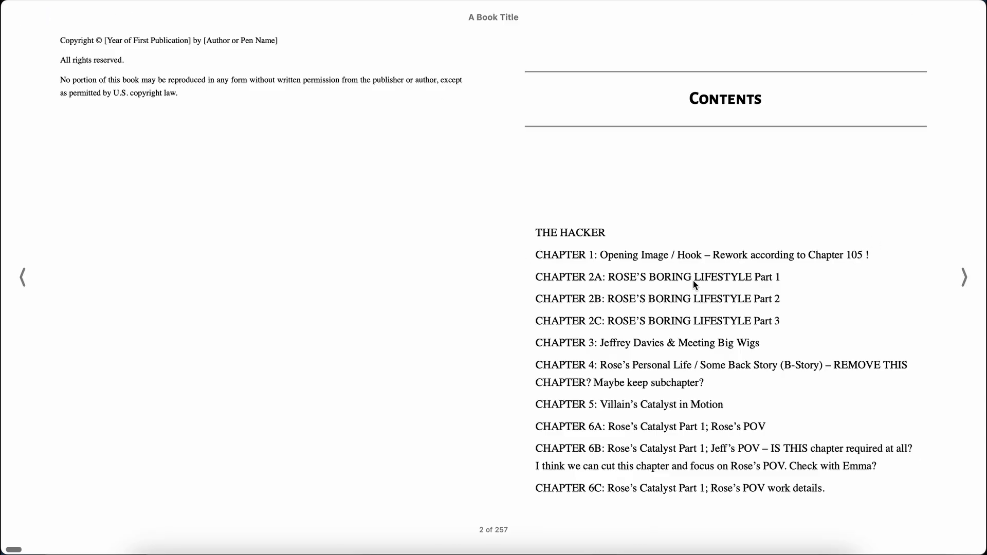
left_click(964, 278)
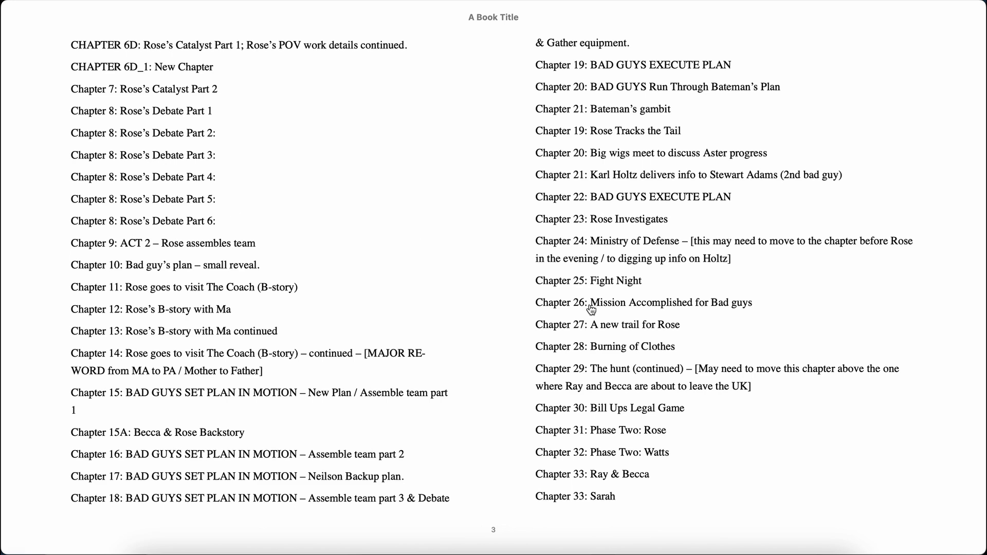
left_click(578, 353)
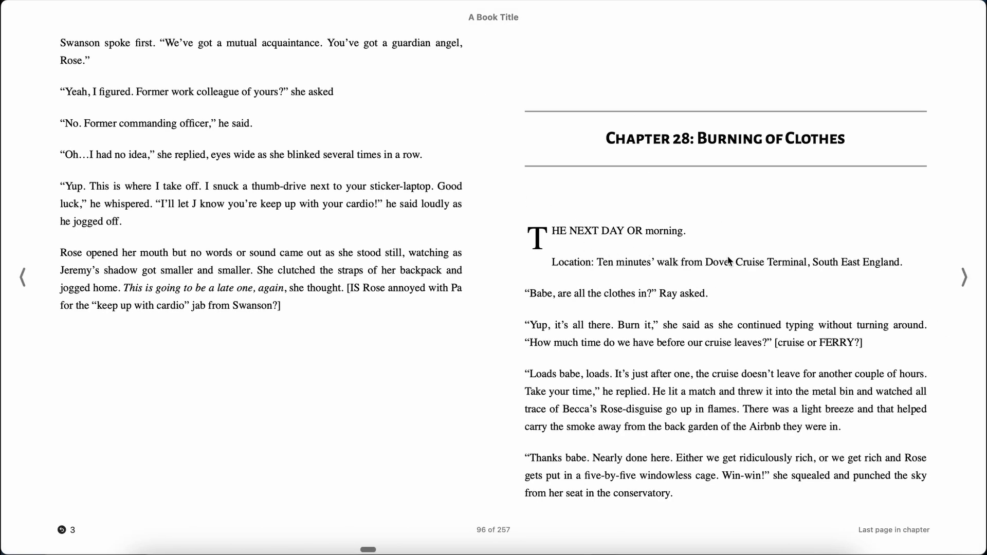
Step: Page ahead through the exported e-book to Chapter 30, jump to the last page, and go back to the Contents near the start
left_click(964, 280)
left_click(964, 280)
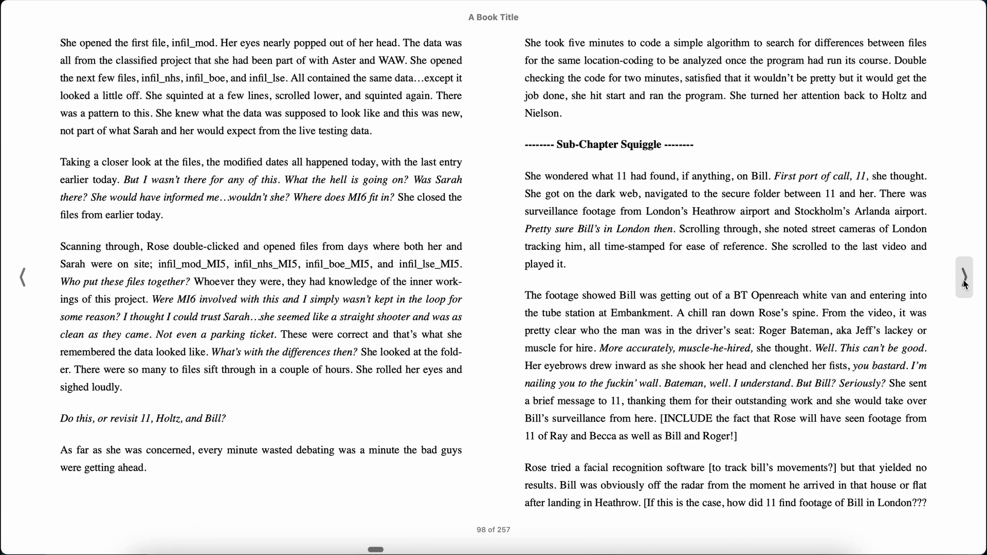
left_click(964, 280)
key("Right")
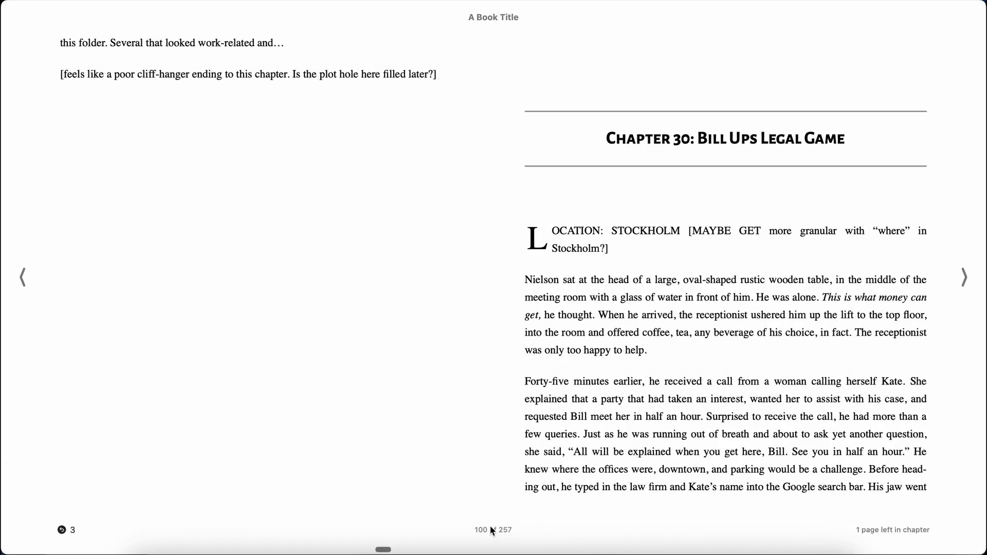
left_click_drag(389, 550, 978, 548)
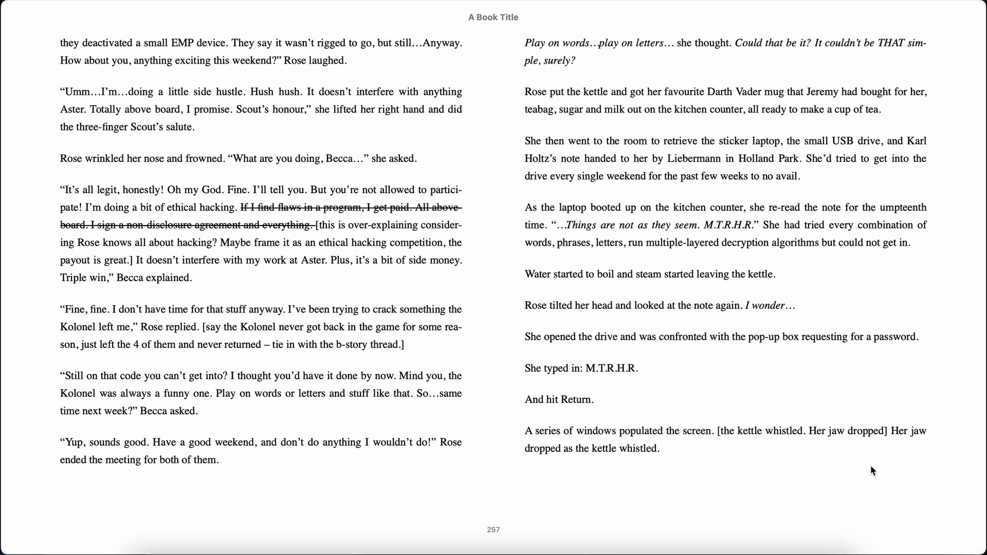
left_click_drag(979, 551, 17, 550)
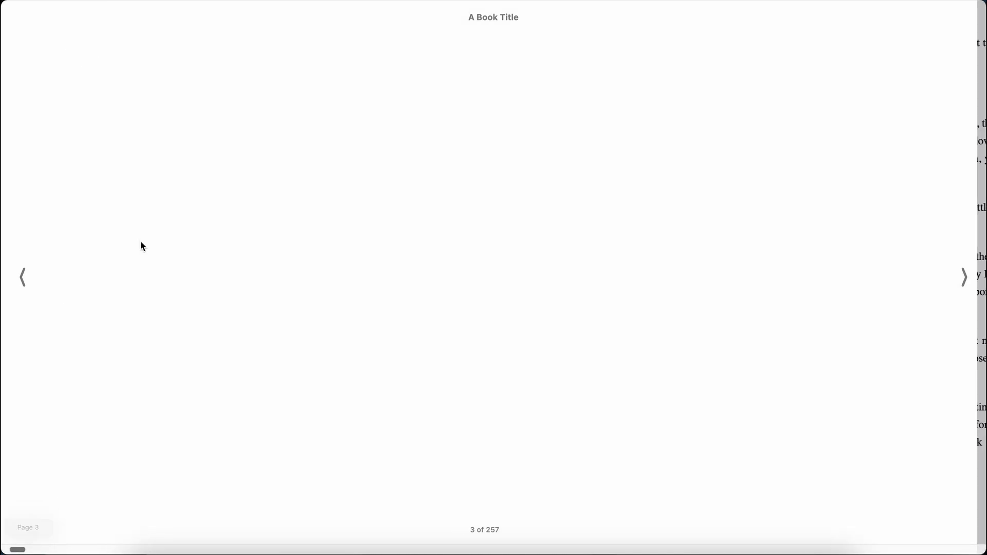
Step: Switch to Atticus, return to the writing view, and review the book's Contents page, Copyright page and chapter list
left_click(663, 537)
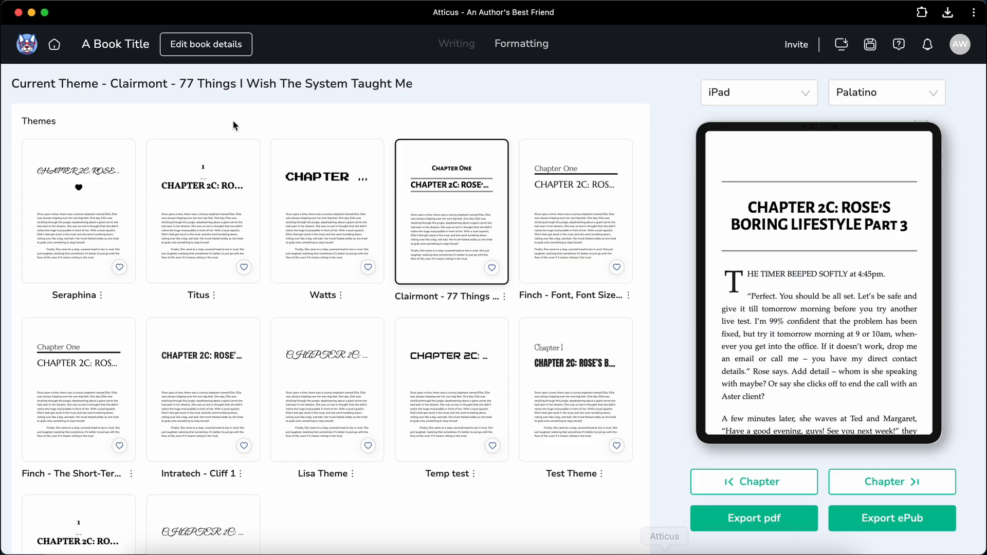
left_click(457, 53)
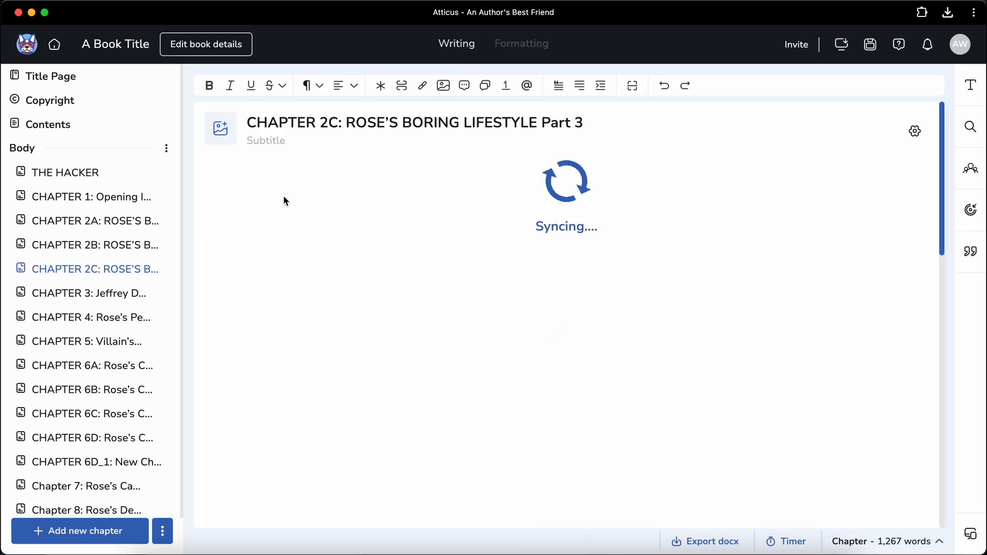
scroll(135, 372, "down", 20)
scroll(135, 371, "up", 20)
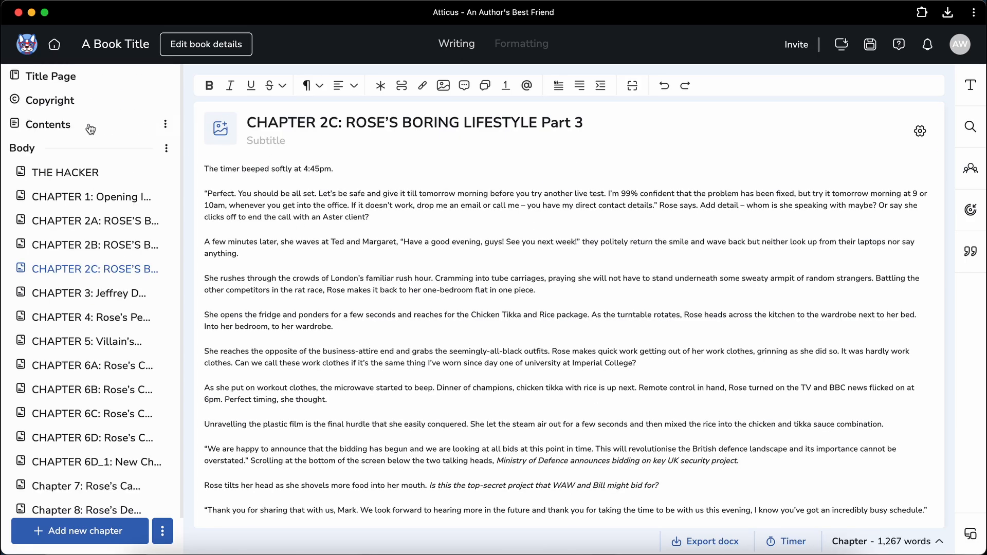
left_click(90, 129)
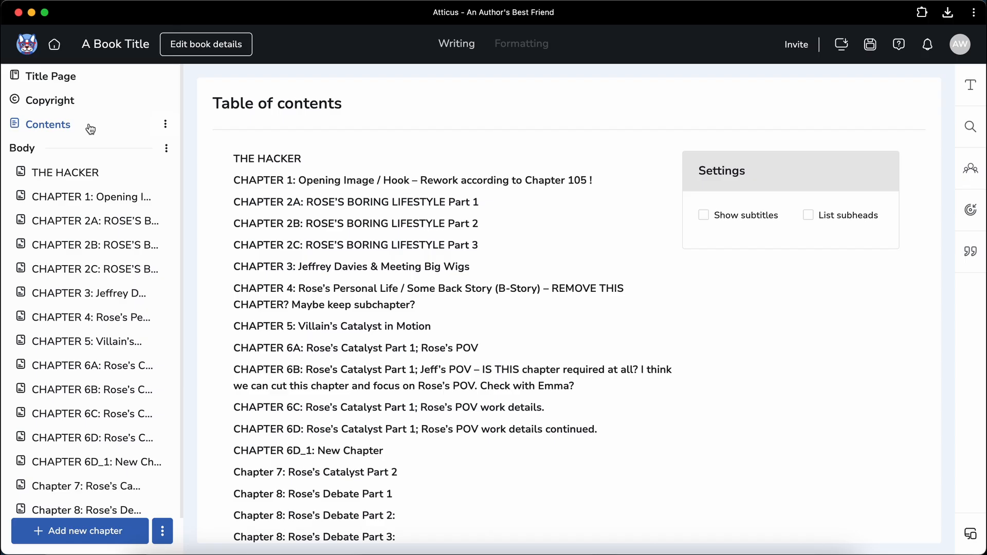
left_click(60, 101)
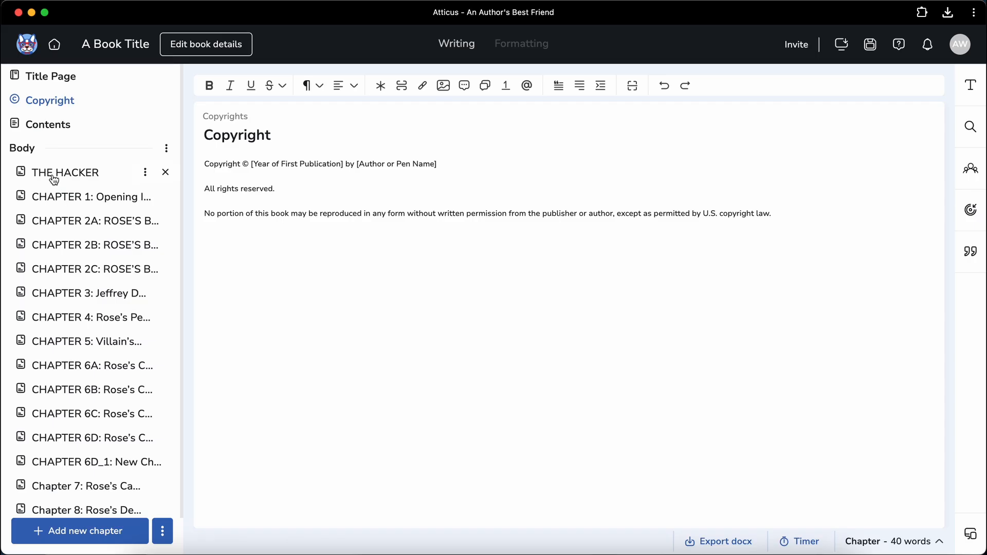
scroll(78, 319, "down", 3)
scroll(80, 324, "down", 2)
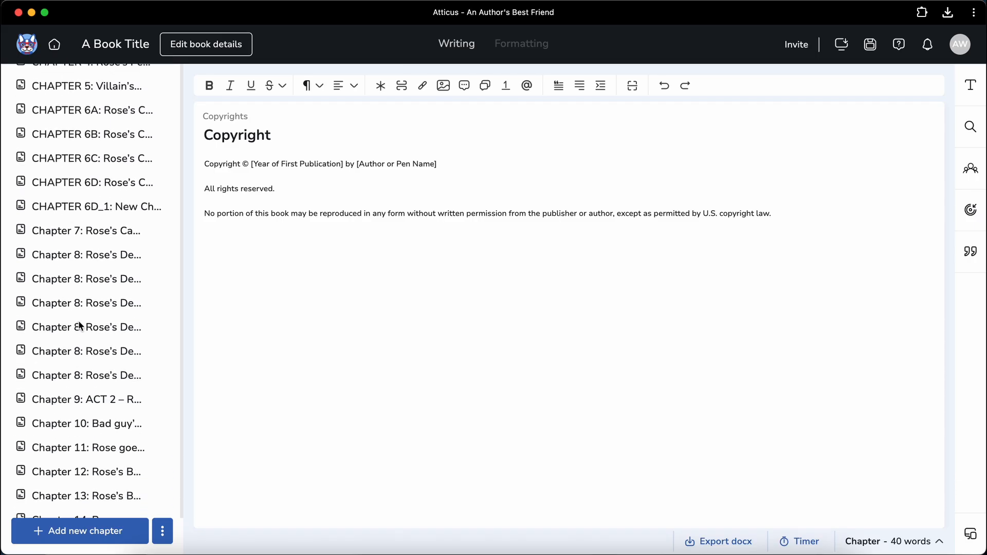
scroll(77, 288, "up", 6)
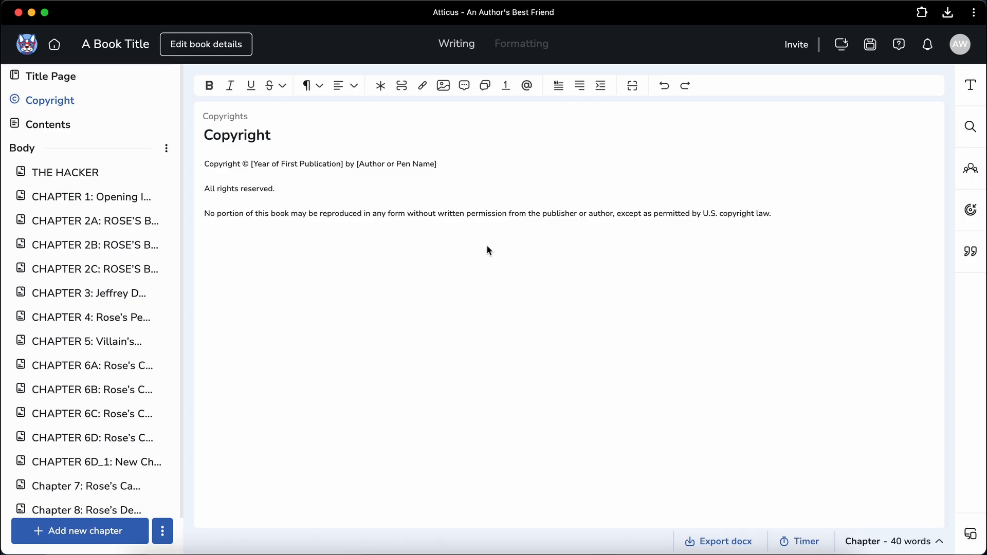
Step: Review the extra page types that can be added after the last chapter, including the copyright templates and preset layouts, without adding any
scroll(125, 415, "down", 20)
left_click(163, 532)
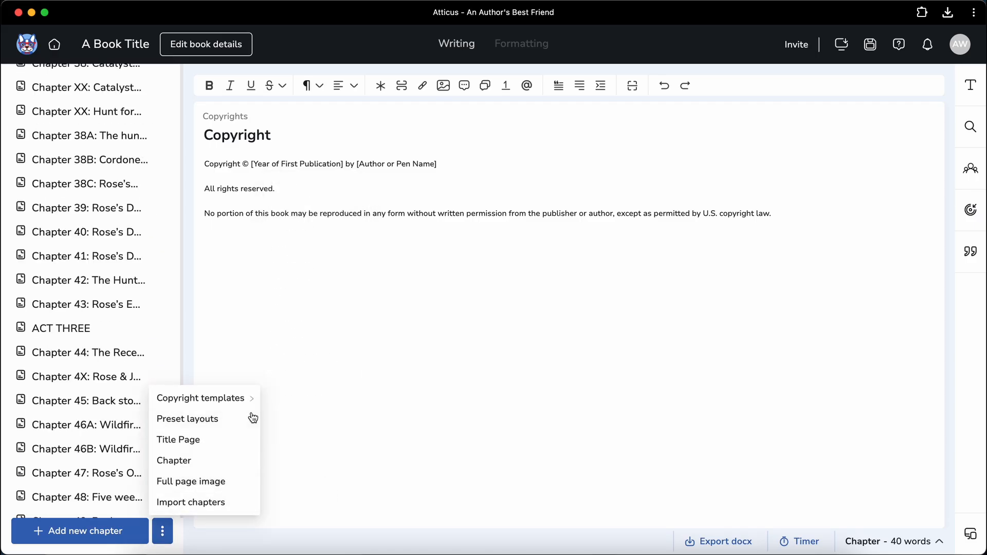
left_click(305, 454)
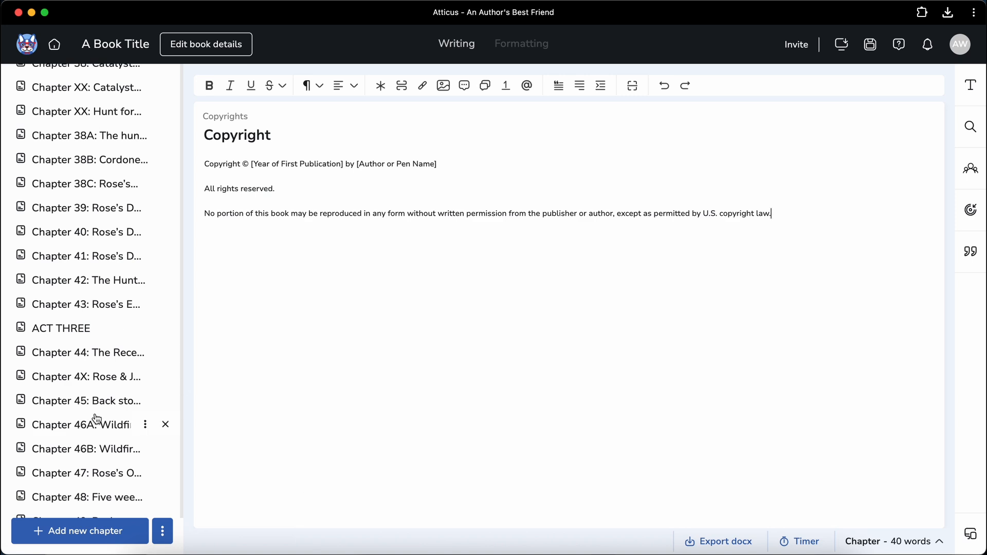
scroll(121, 426, "down", 15)
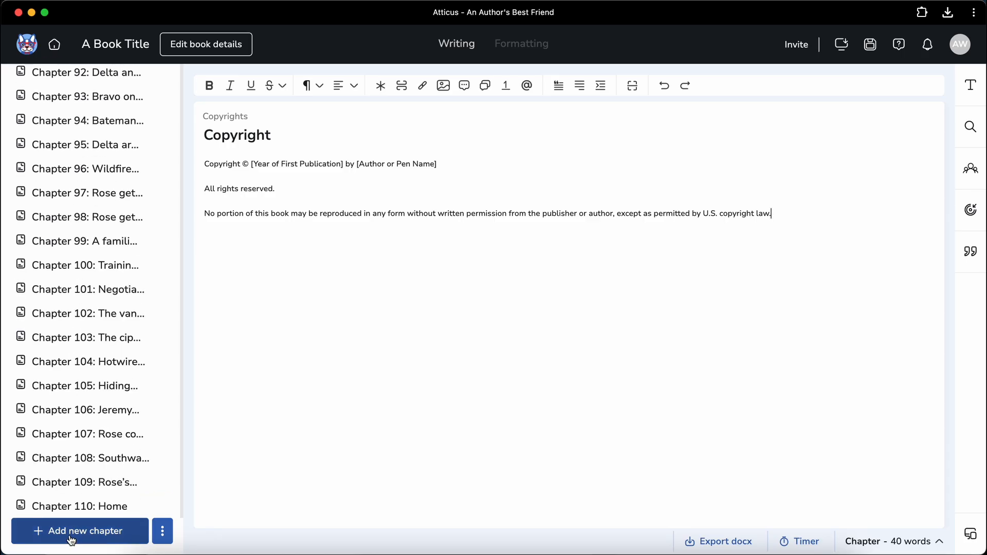
left_click(162, 531)
mouse_move(229, 408)
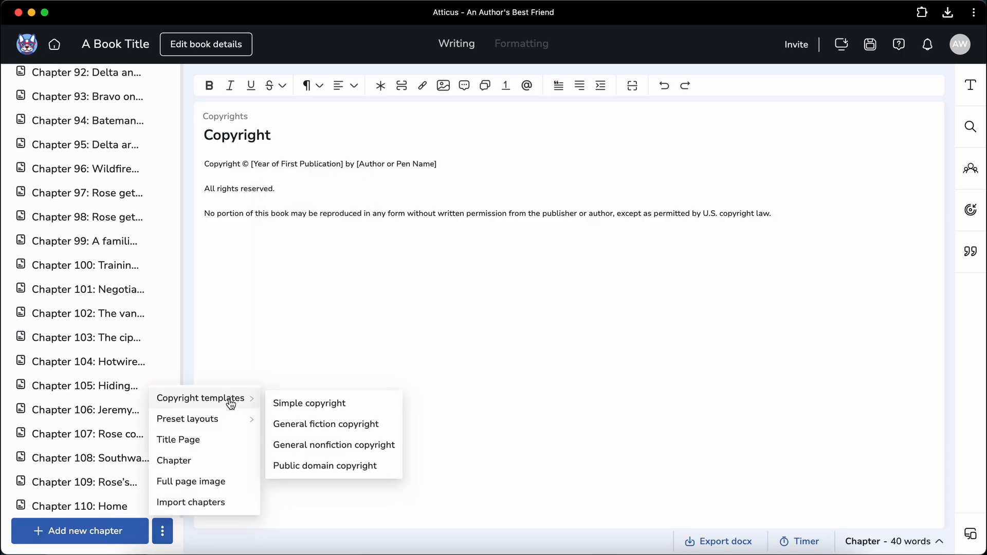
mouse_move(222, 427)
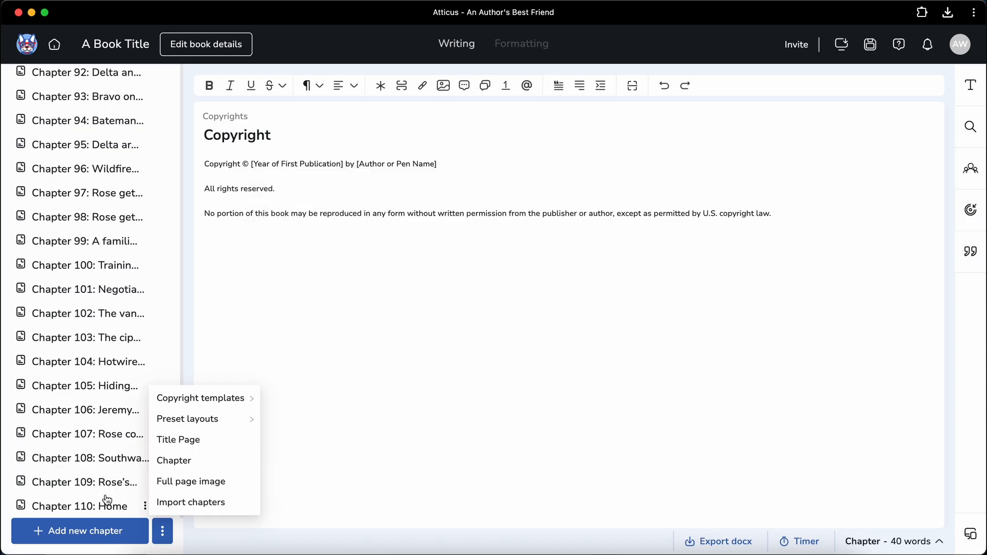
left_click(431, 435)
Step: Return to the start of the chapter list and open the Title Page
mouse_move(20, 506)
left_mouse_down()
mouse_move(20, 485)
mouse_move(20, 505)
left_mouse_up()
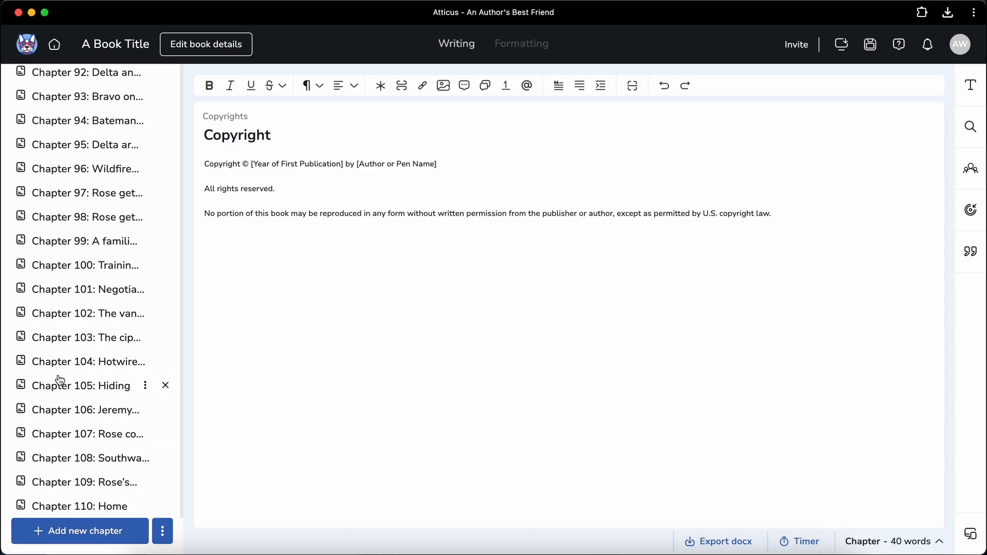
mouse_move(19, 409)
left_mouse_down()
mouse_move(13, 360)
mouse_move(14, 406)
left_mouse_up()
scroll(162, 215, "up", 20)
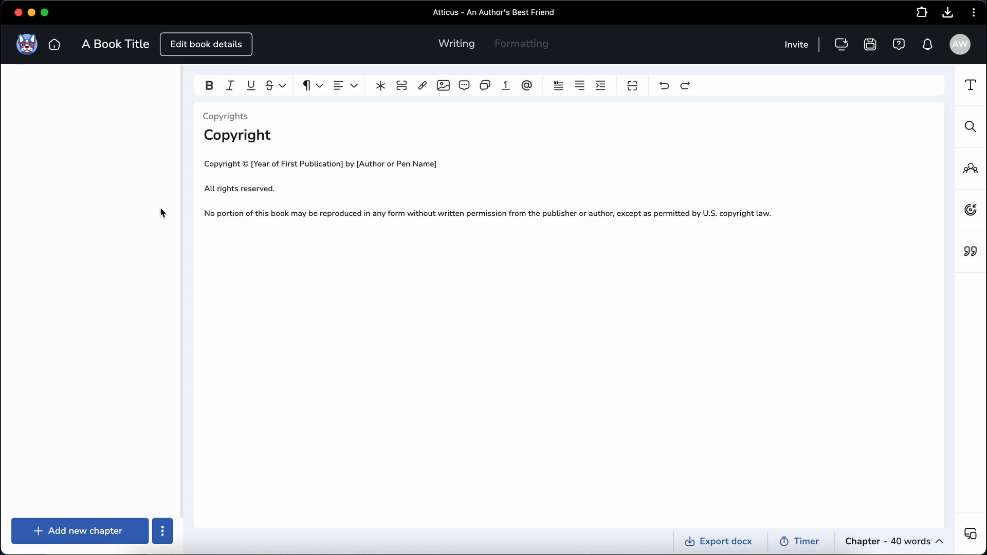
scroll(114, 182, "up", 12)
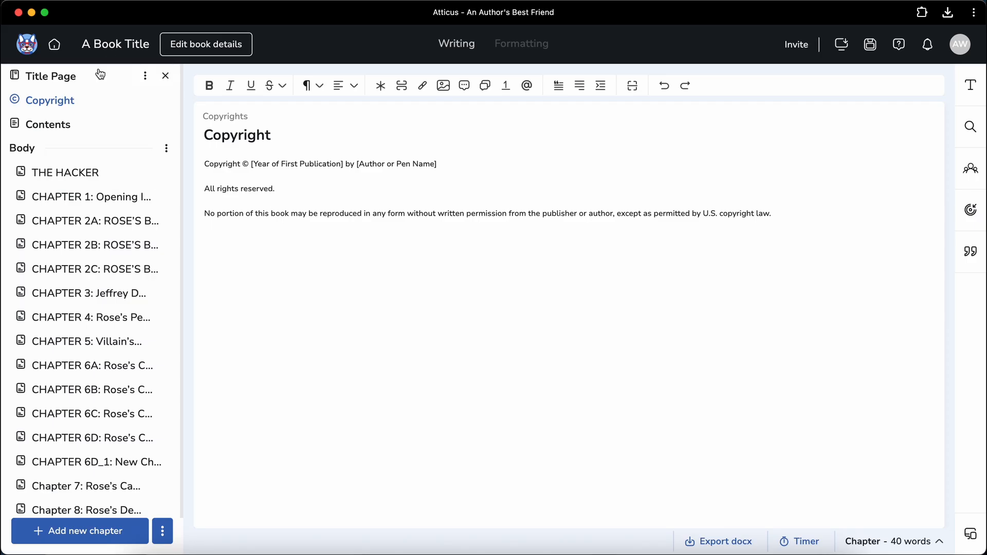
left_click(66, 87)
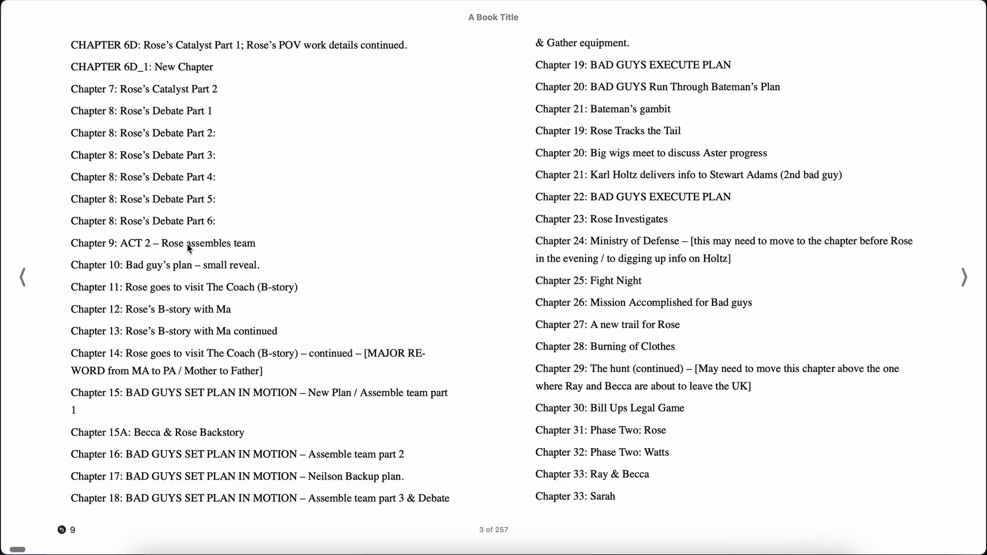
Step: Switch to the e-book reader and page through the Contents from the book's opening pages to its last entries
left_click_drag(19, 551, 5, 543)
left_click(965, 276)
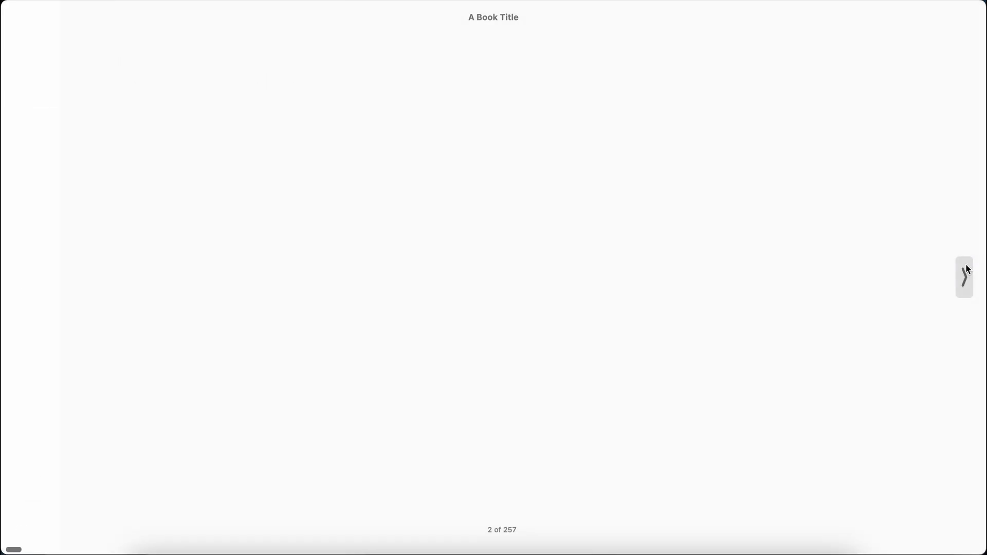
left_click(972, 280)
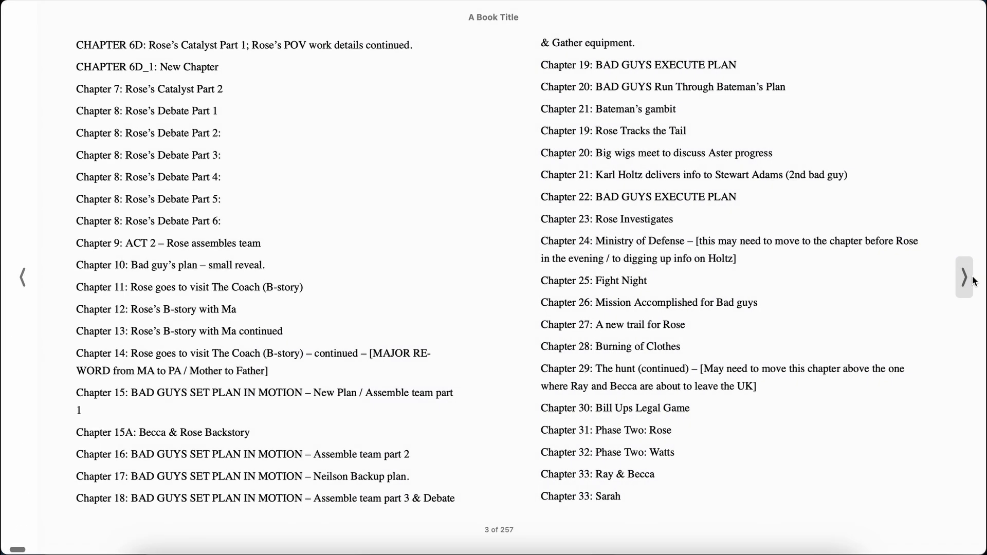
left_click(972, 280)
left_click(974, 281)
left_click(974, 281)
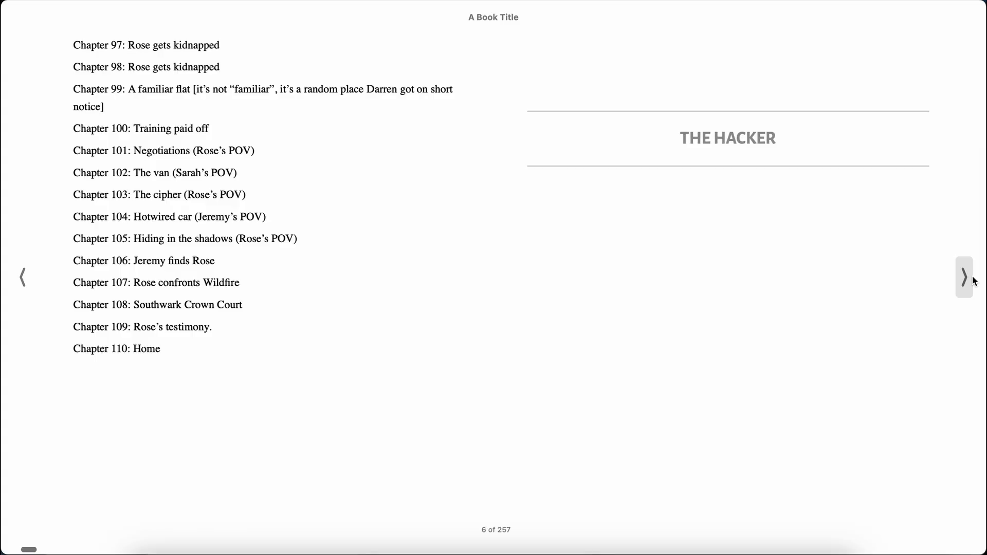
Step: Highlight the Chapter 110: Home entry at the end of the Contents, and clear the selection
left_click_drag(157, 349, 61, 348)
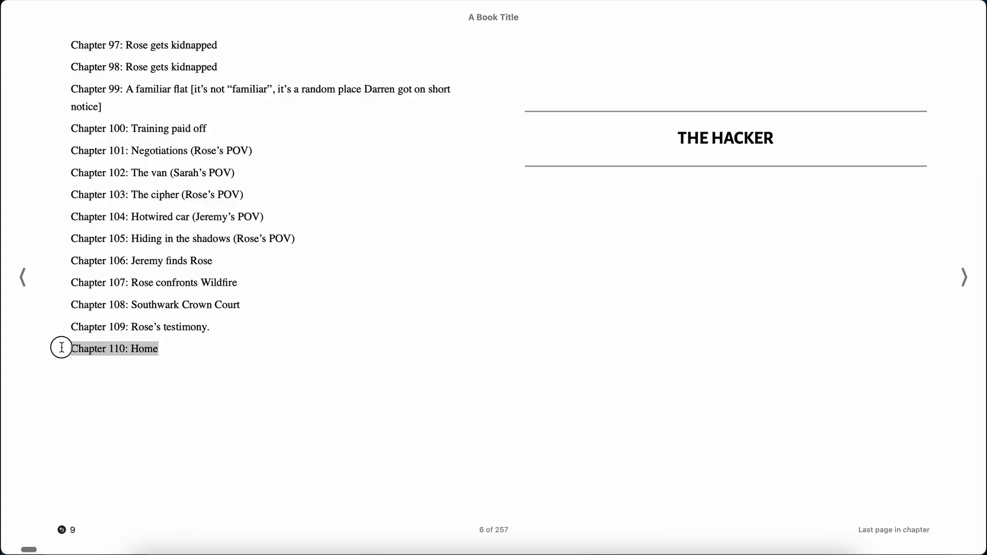
left_click(84, 353)
left_click_drag(183, 351, 73, 353)
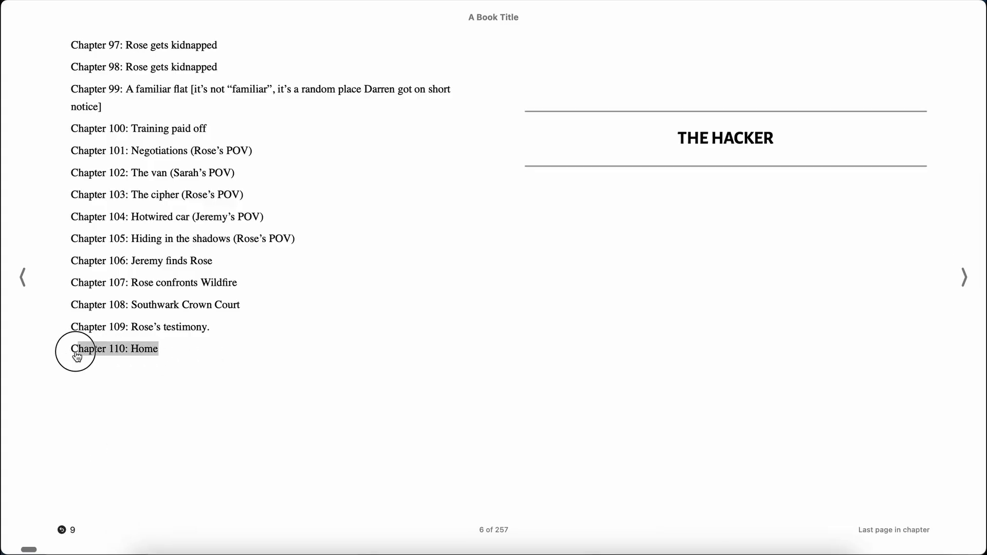
left_click(77, 363)
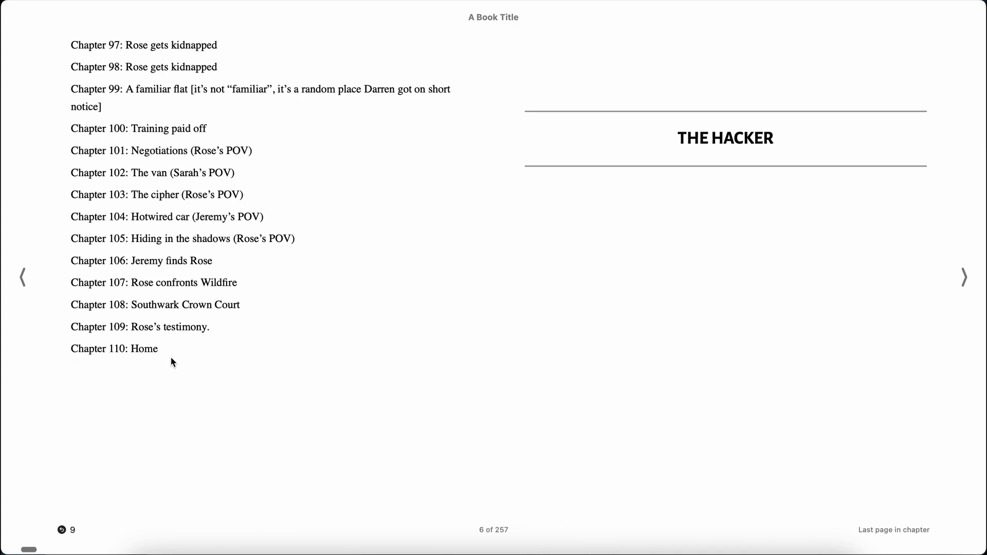
left_click_drag(171, 362, 40, 350)
left_click(137, 388)
Step: Page back through the Contents to its first page beside the copyright notice
left_click(22, 286)
left_click(22, 286)
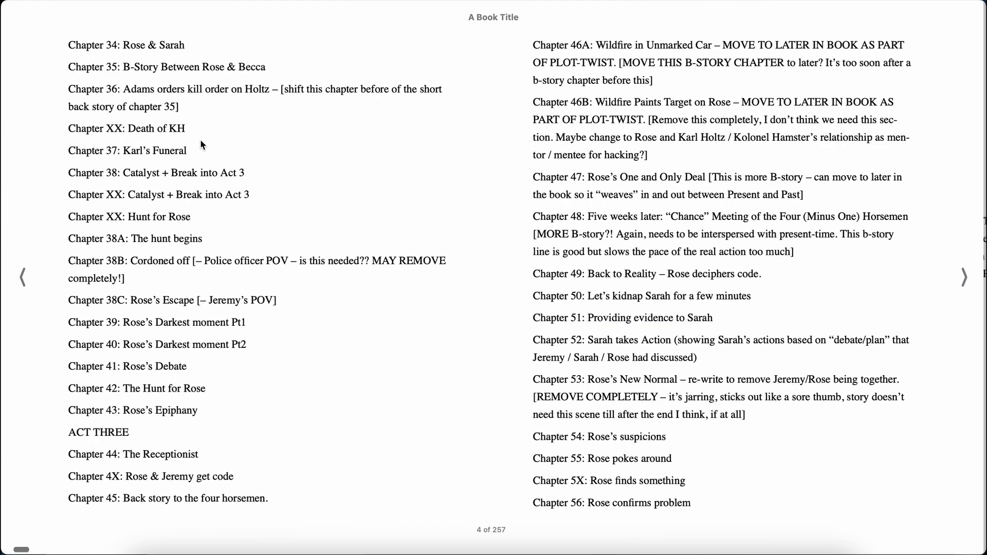
left_click(22, 277)
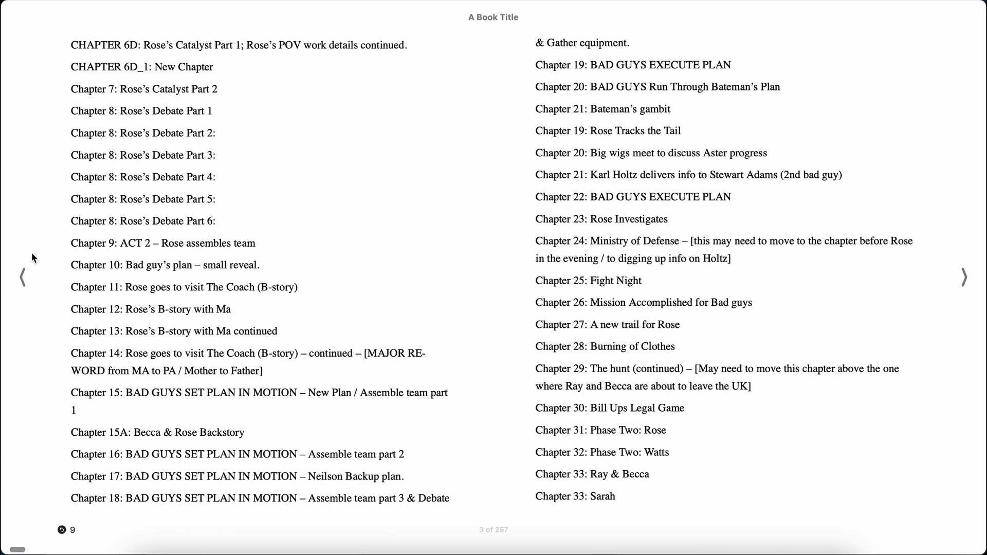
left_click(20, 269)
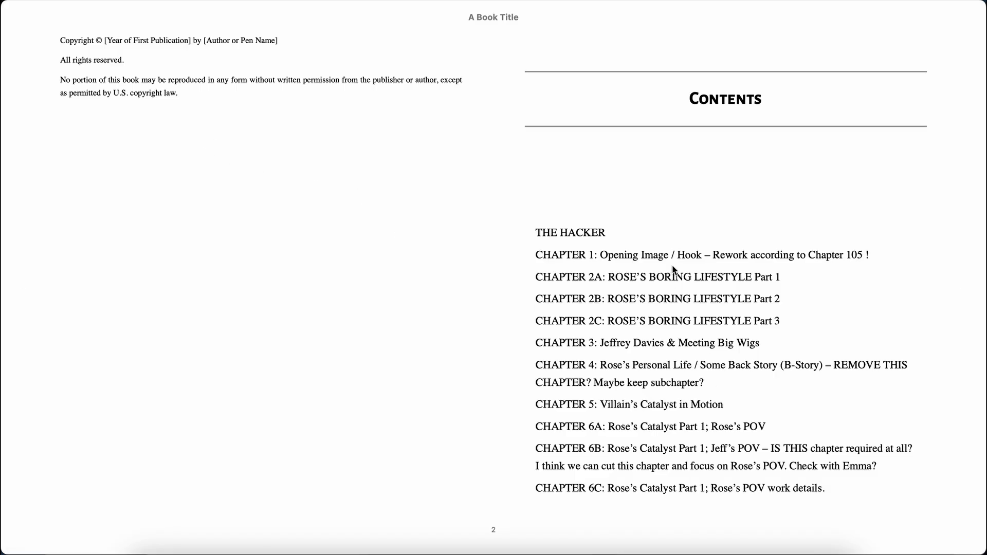
Step: Switch to Atticus, go to the home dashboard, and view the options for uploading a book, closing them without uploading
left_click(665, 553)
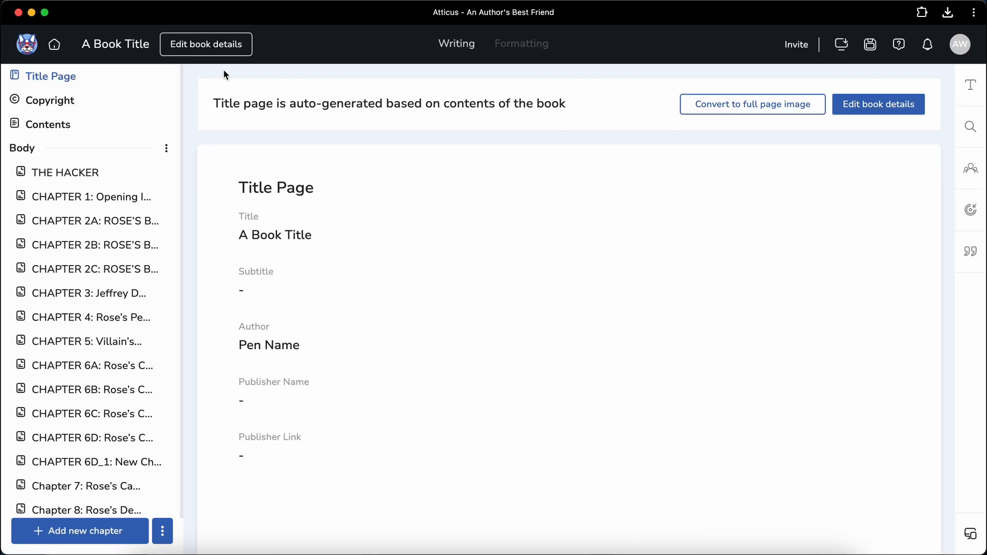
left_click(52, 48)
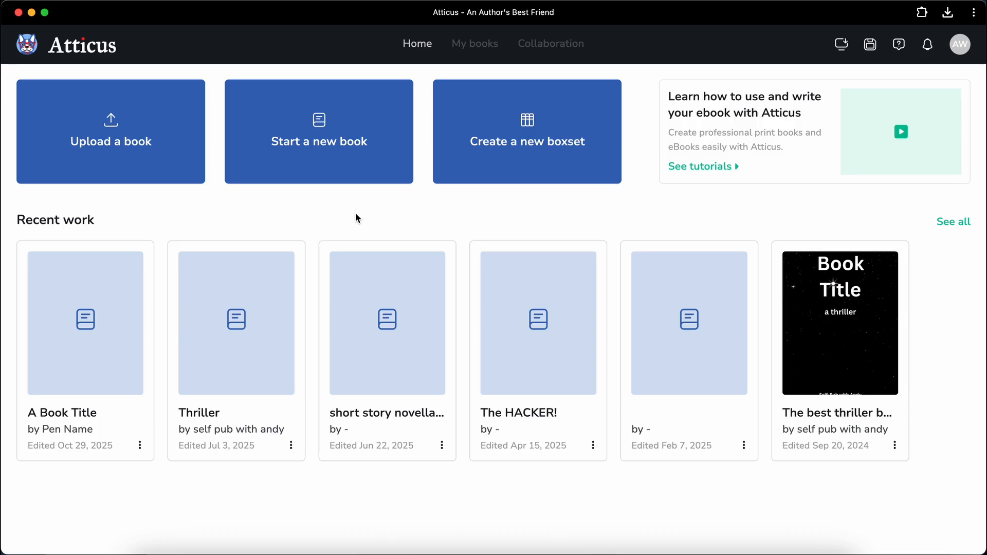
left_click(388, 68)
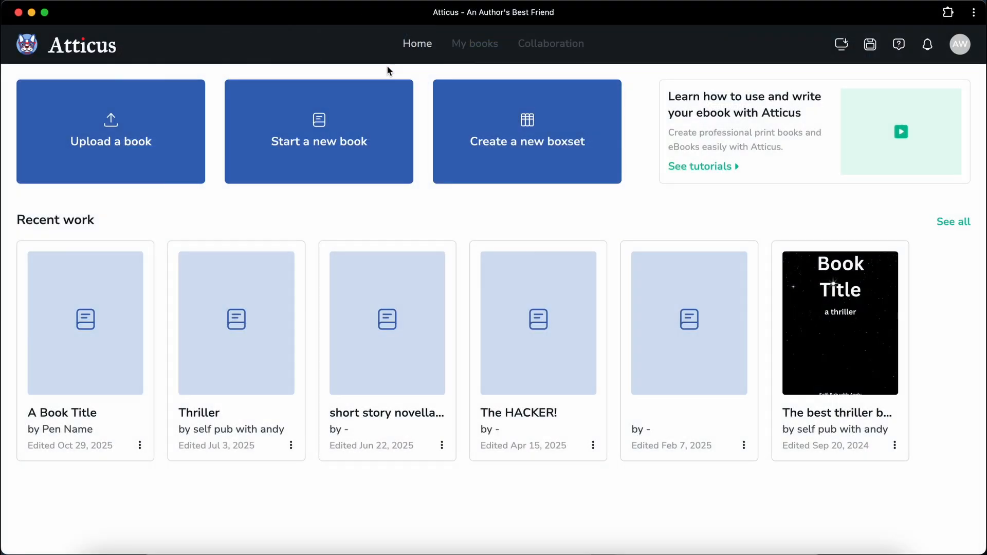
left_click(138, 139)
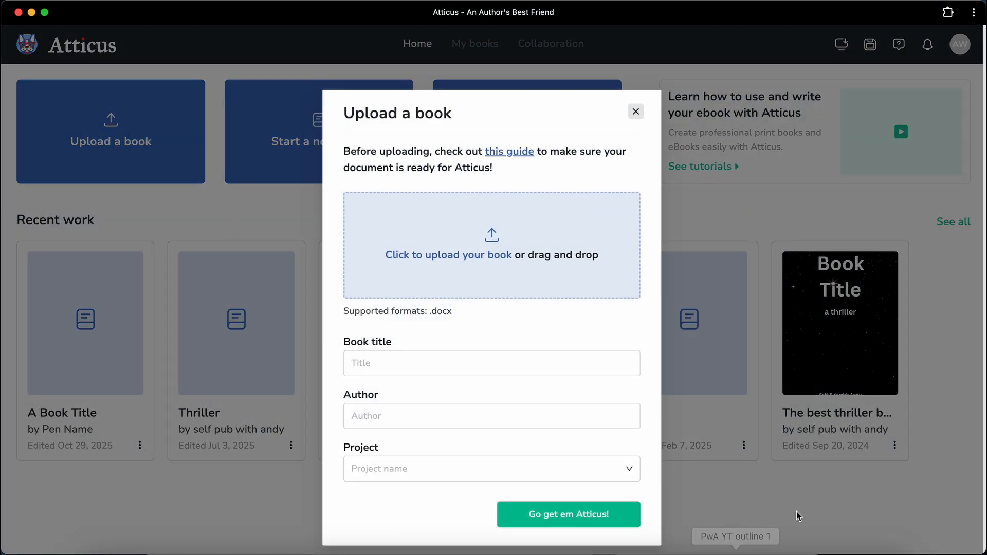
left_click(637, 112)
Step: Switch to Word, look over the opening pages of the manuscript The Hacker, and return to Atticus
left_click(518, 547)
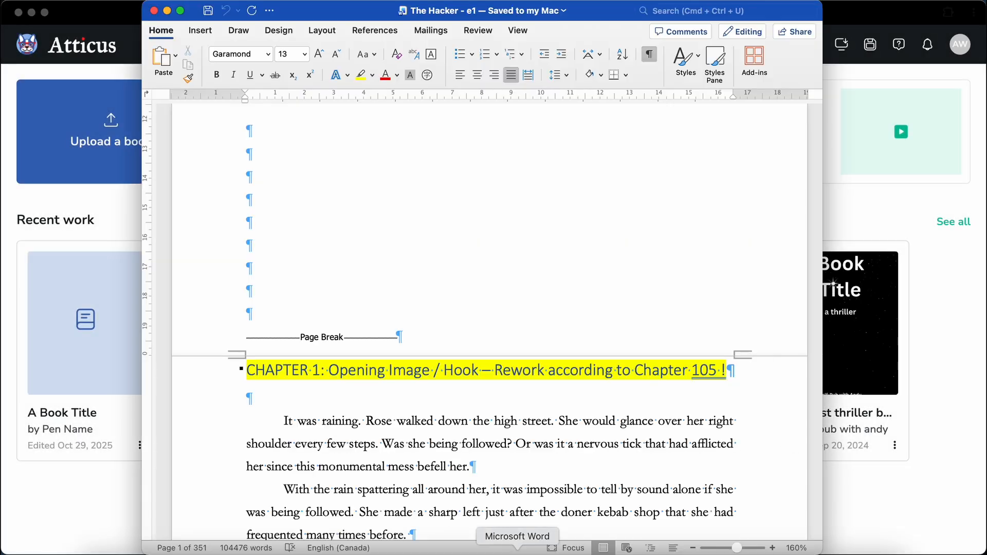
scroll(380, 271, "up", 7)
scroll(378, 271, "down", 5)
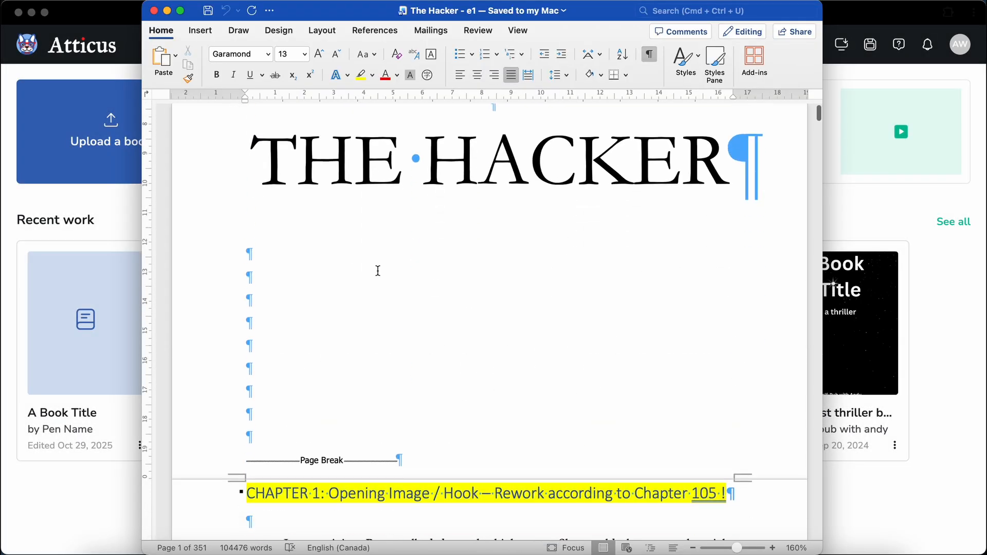
left_click(3, 391)
left_click(150, 149)
left_click(163, 477)
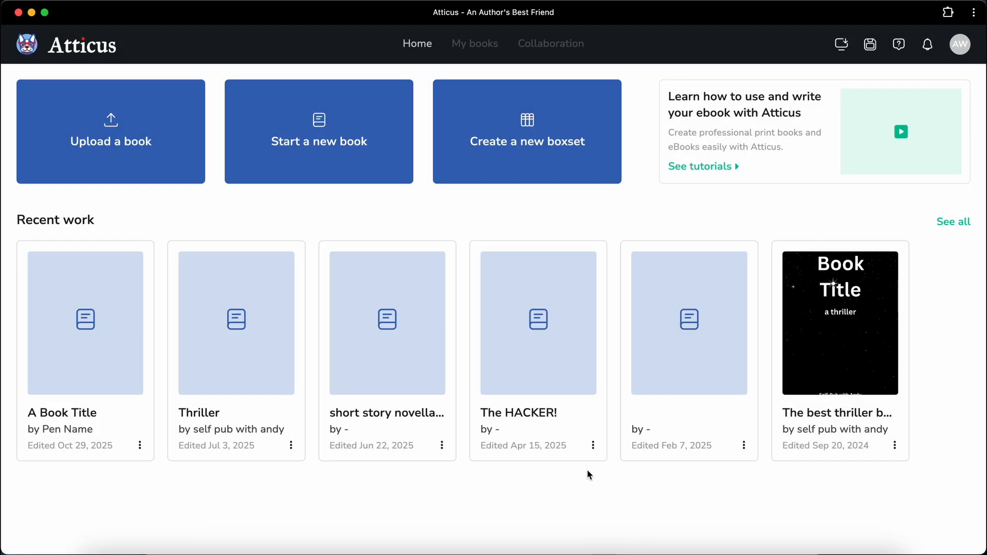
Step: Switch to the e-book reader and page ahead through the Contents to the THE HACKER page
left_click(616, 548)
scroll(575, 276, "right", 10)
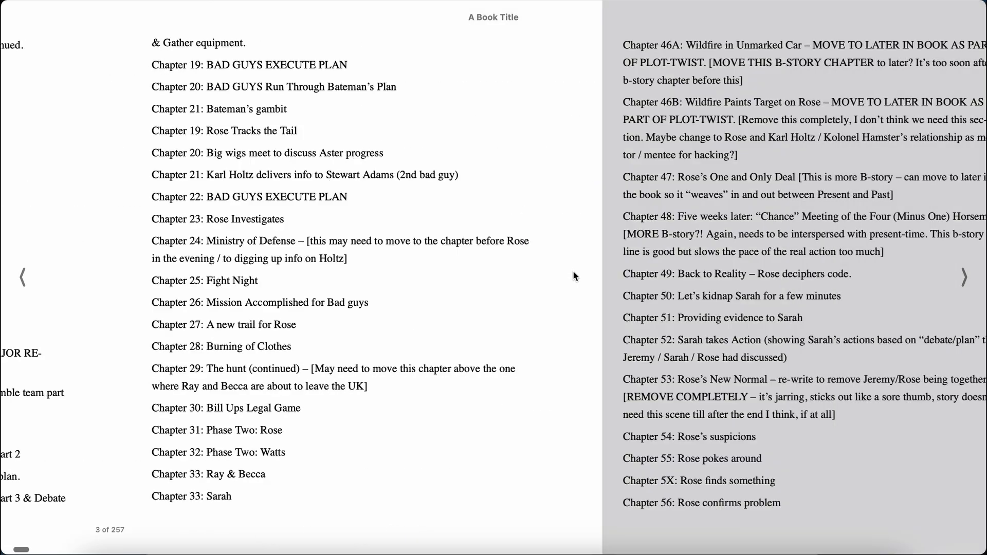
scroll(575, 277, "right", 6)
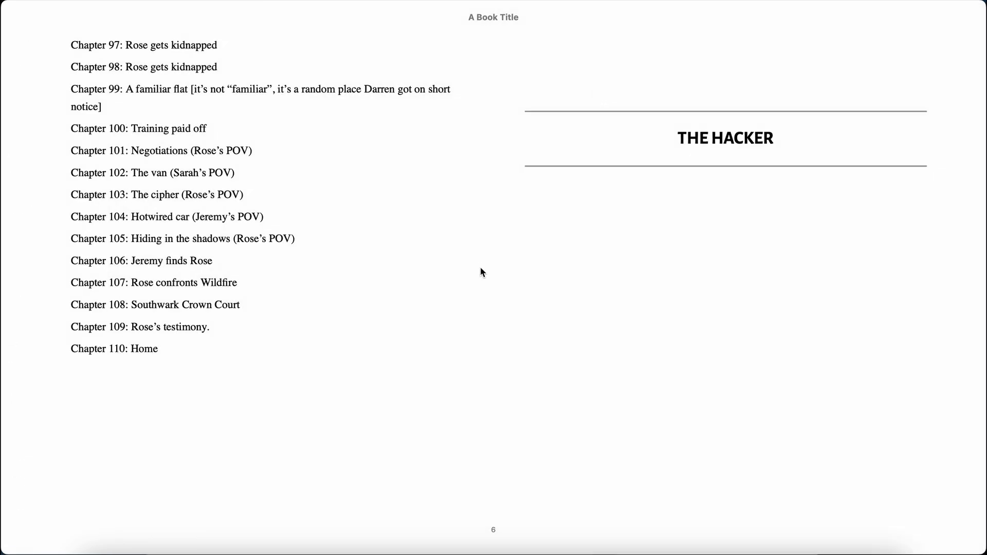
Step: Switch to Atticus and open the book A Book Title
left_click(662, 548)
left_click(85, 319)
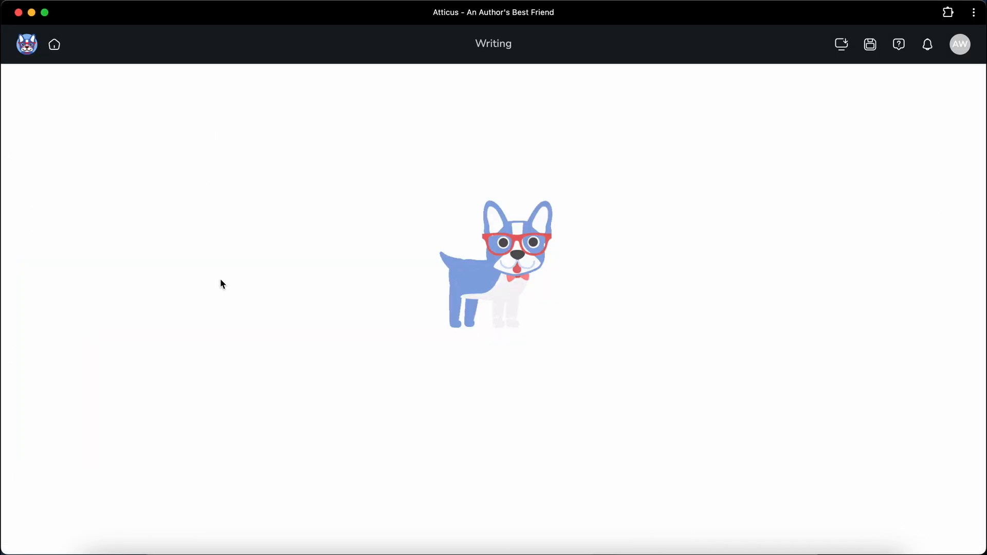